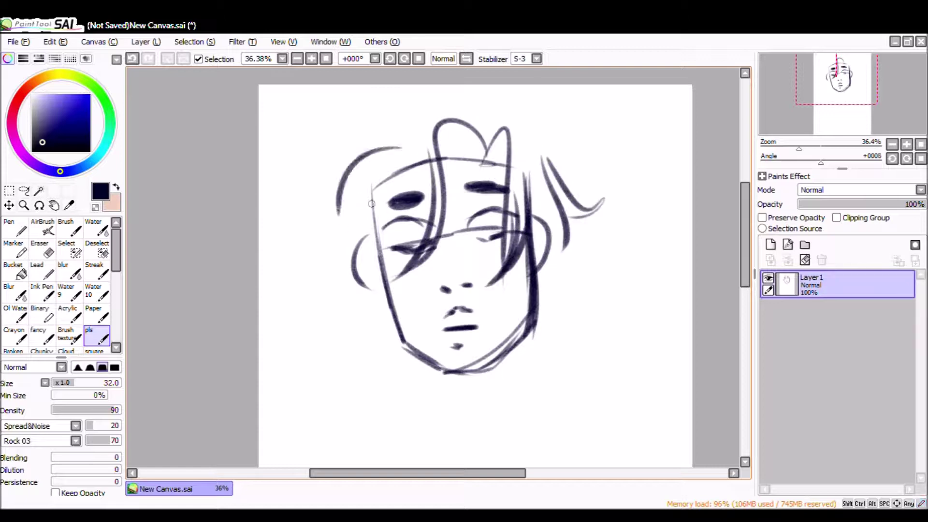
Sketch a flicked hair lock beside the ear on the face's left side, undoing the stray strokes.
{"action": "left_click_drag", "start_coordinate": [642, 124], "coordinate": [657, 131]}
{"action": "left_click_drag", "start_coordinate": [648, 150], "coordinate": [621, 179]}
{"action": "key", "text": "ctrl+z"}
{"action": "key", "text": "ctrl+z"}
{"action": "key", "text": "ctrl+z"}
{"action": "key", "text": "ctrl+z"}
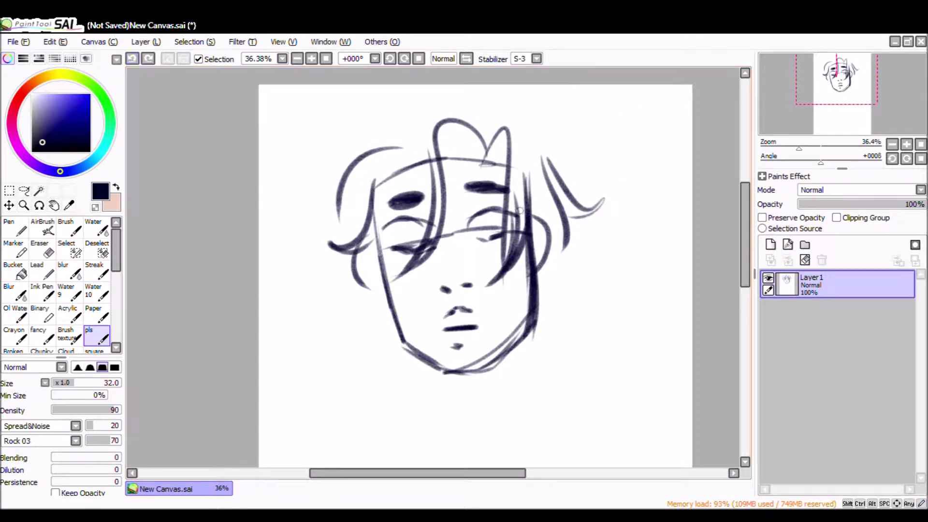
Sketch the neck, the shirt collar and both sloping shoulders below the head.
{"action": "scroll", "coordinate": [435, 242], "scroll_direction": "down", "scroll_amount": 3}
{"action": "left_click_drag", "start_coordinate": [435, 278], "coordinate": [443, 327]}
{"action": "left_click_drag", "start_coordinate": [465, 334], "coordinate": [538, 331]}
{"action": "left_click_drag", "start_coordinate": [440, 311], "coordinate": [308, 376]}
{"action": "left_click_drag", "start_coordinate": [536, 256], "coordinate": [537, 332]}
{"action": "left_click_drag", "start_coordinate": [540, 322], "coordinate": [629, 437]}
Letter BOYS across the shirt's chest and outline the sleeves and fabric folds around it.
{"action": "scroll", "coordinate": [467, 71], "scroll_direction": "down", "scroll_amount": 2}
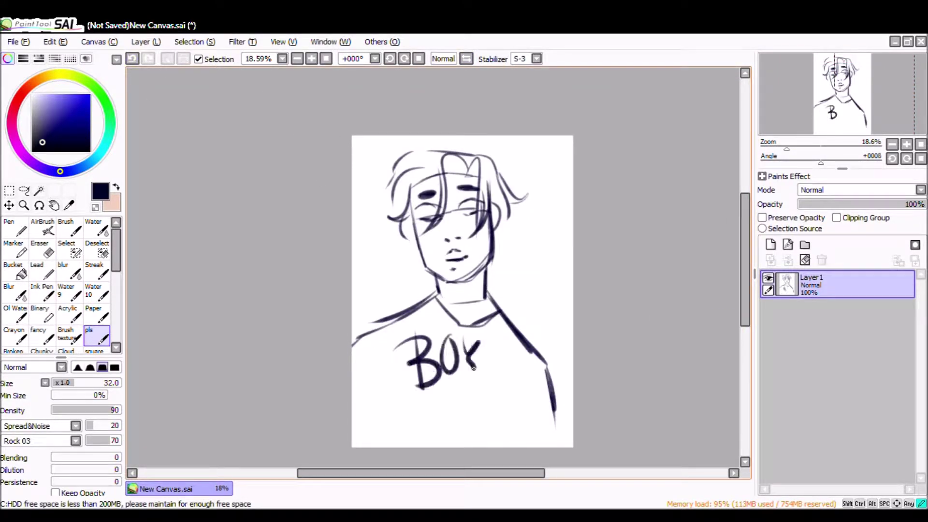
{"action": "left_click_drag", "start_coordinate": [570, 394], "coordinate": [527, 446]}
{"action": "key", "text": "h"}
{"action": "key", "text": "h"}
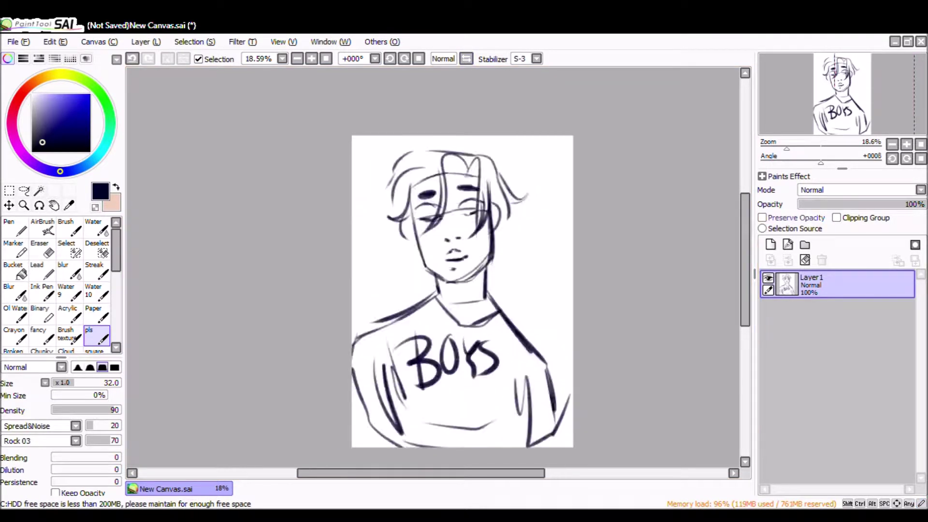
Lower the sketch layer's opacity to 33%, add a new layer beneath it and choose the fancy brush.
{"action": "left_click_drag", "start_coordinate": [919, 204], "coordinate": [840, 204]}
{"action": "left_click", "coordinate": [771, 244]}
{"action": "left_click", "coordinate": [41, 334]}
Block in the face, ears and neck with a light peach skin tone and dab a swatch of it beside the head.
{"action": "scroll", "coordinate": [435, 270], "scroll_direction": "up", "scroll_amount": 2}
{"action": "scroll", "coordinate": [435, 271], "scroll_direction": "up", "scroll_amount": 2}
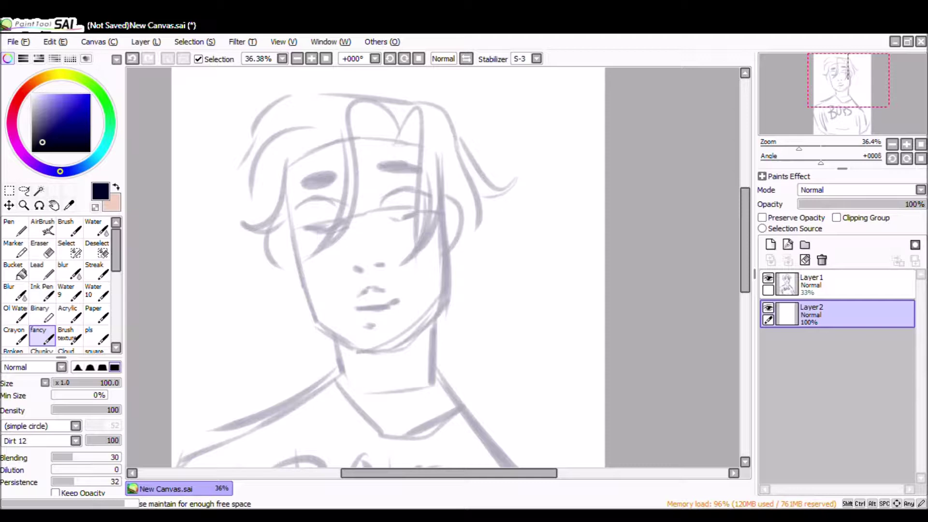
{"action": "left_click_drag", "start_coordinate": [179, 361], "coordinate": [157, 360]}
{"action": "key", "text": "x"}
{"action": "mouse_move", "coordinate": [295, 162]}
{"action": "left_mouse_down"}
{"action": "mouse_move", "coordinate": [327, 311]}
{"action": "mouse_move", "coordinate": [435, 271]}
{"action": "mouse_move", "coordinate": [389, 158]}
{"action": "mouse_move", "coordinate": [368, 203]}
{"action": "mouse_move", "coordinate": [450, 227]}
{"action": "mouse_move", "coordinate": [290, 251]}
{"action": "left_mouse_up"}
{"action": "left_click", "coordinate": [554, 148]}
{"action": "left_click_drag", "start_coordinate": [411, 373], "coordinate": [417, 382]}
Paint reddish-brown shadows on the eye sockets, nose, lips and neck at brush size 69, with a swatch beside the head.
{"action": "scroll", "coordinate": [560, 212], "scroll_direction": "up", "scroll_amount": 2}
{"action": "left_click", "coordinate": [97, 382]}
{"action": "left_click", "coordinate": [53, 107]}
{"action": "left_click_drag", "start_coordinate": [551, 155], "coordinate": [566, 191]}
{"action": "mouse_move", "coordinate": [367, 179]}
{"action": "left_mouse_down"}
{"action": "mouse_move", "coordinate": [416, 172]}
{"action": "mouse_move", "coordinate": [403, 186]}
{"action": "mouse_move", "coordinate": [288, 206]}
{"action": "mouse_move", "coordinate": [340, 264]}
{"action": "mouse_move", "coordinate": [355, 310]}
{"action": "left_mouse_up"}
{"action": "mouse_move", "coordinate": [309, 375]}
{"action": "left_mouse_down"}
{"action": "mouse_move", "coordinate": [421, 356]}
{"action": "mouse_move", "coordinate": [454, 449]}
{"action": "left_mouse_up"}
{"action": "scroll", "coordinate": [503, 303], "scroll_direction": "down", "scroll_amount": 1}
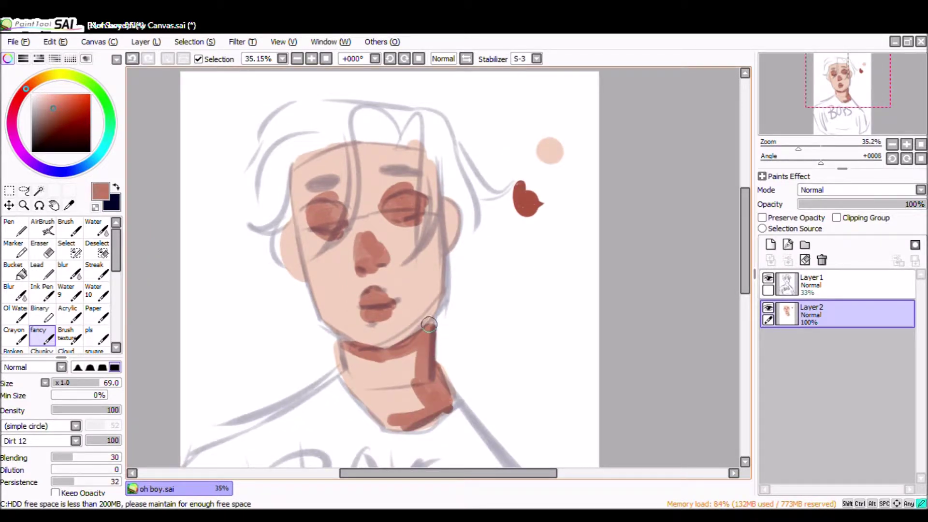
Paint a terracotta shadow down the left side of the face and define the brows, eyes, nostrils and mouth.
{"action": "scroll", "coordinate": [428, 324], "scroll_direction": "down", "scroll_amount": 2}
{"action": "scroll", "coordinate": [445, 218], "scroll_direction": "up", "scroll_amount": 4}
{"action": "mouse_move", "coordinate": [305, 75]}
{"action": "left_mouse_down"}
{"action": "mouse_move", "coordinate": [232, 222]}
{"action": "mouse_move", "coordinate": [314, 311]}
{"action": "left_mouse_up"}
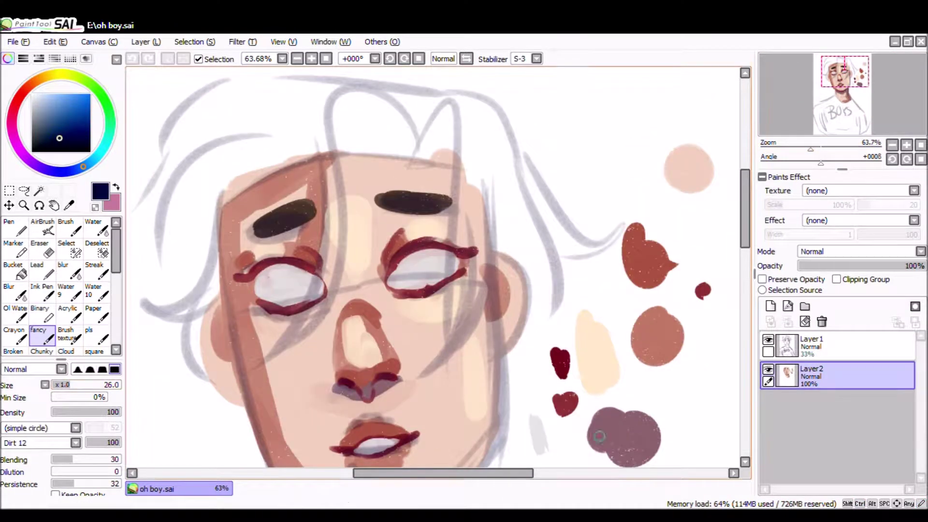
{"action": "mouse_move", "coordinate": [582, 87]}
{"action": "left_mouse_down"}
{"action": "mouse_move", "coordinate": [617, 127]}
{"action": "mouse_move", "coordinate": [637, 132]}
{"action": "left_mouse_up"}
{"action": "left_click", "coordinate": [644, 95]}
{"action": "left_click_drag", "start_coordinate": [646, 103], "coordinate": [648, 118]}
{"action": "left_click_drag", "start_coordinate": [567, 163], "coordinate": [379, 245]}
{"action": "key", "text": "ctrl+z"}
{"action": "key", "text": "ctrl+z"}
{"action": "key", "text": "ctrl+z"}
{"action": "key", "text": "ctrl+z"}
{"action": "key", "text": "ctrl+z"}
{"action": "key", "text": "ctrl+z"}
{"action": "key", "text": "ctrl+z"}
{"action": "key", "text": "ctrl+z"}
{"action": "scroll", "coordinate": [467, 162], "scroll_direction": "down", "scroll_amount": 4}
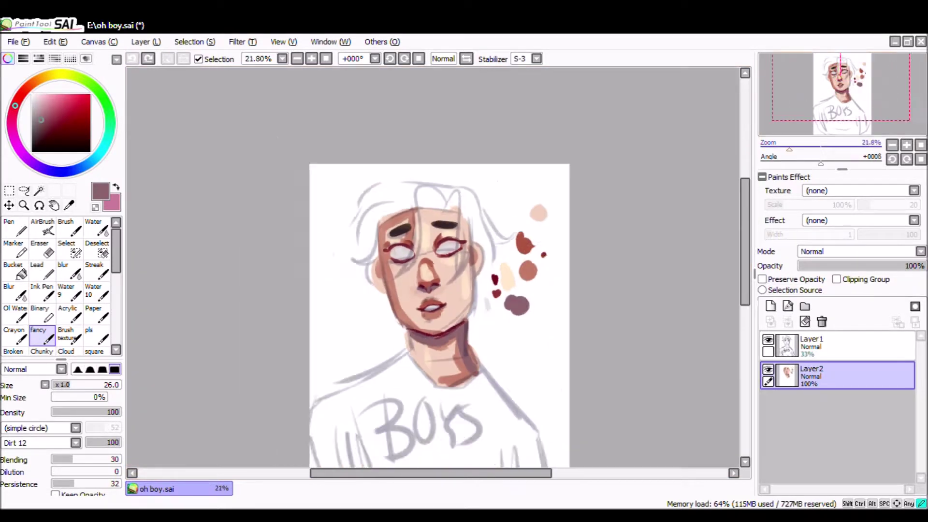
Add a new layer above the face paint and sample the dark brown of the eyebrow.
{"action": "scroll", "coordinate": [446, 203], "scroll_direction": "up", "scroll_amount": 5}
{"action": "left_click", "coordinate": [771, 306]}
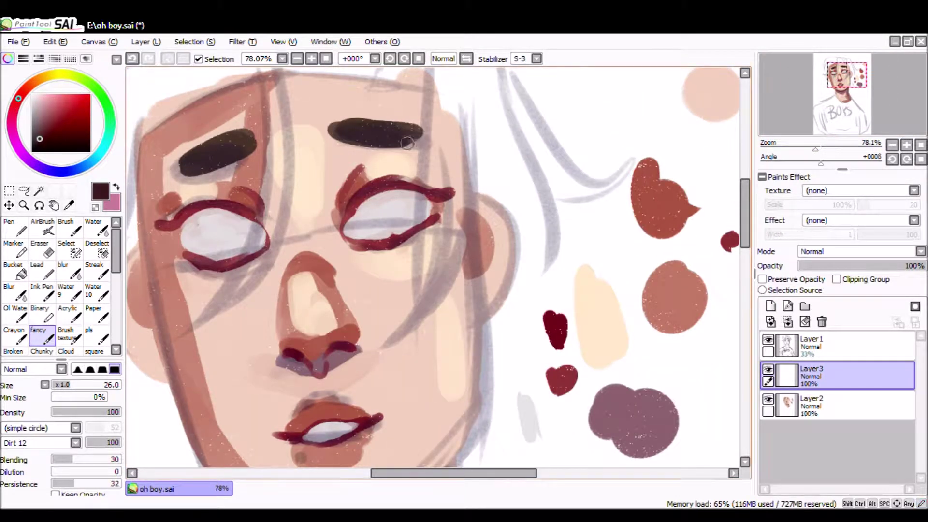
{"action": "left_click", "coordinate": [368, 140], "text": "alt"}
{"action": "left_click_drag", "start_coordinate": [387, 199], "coordinate": [384, 206]}
{"action": "key", "text": "ctrl+z"}
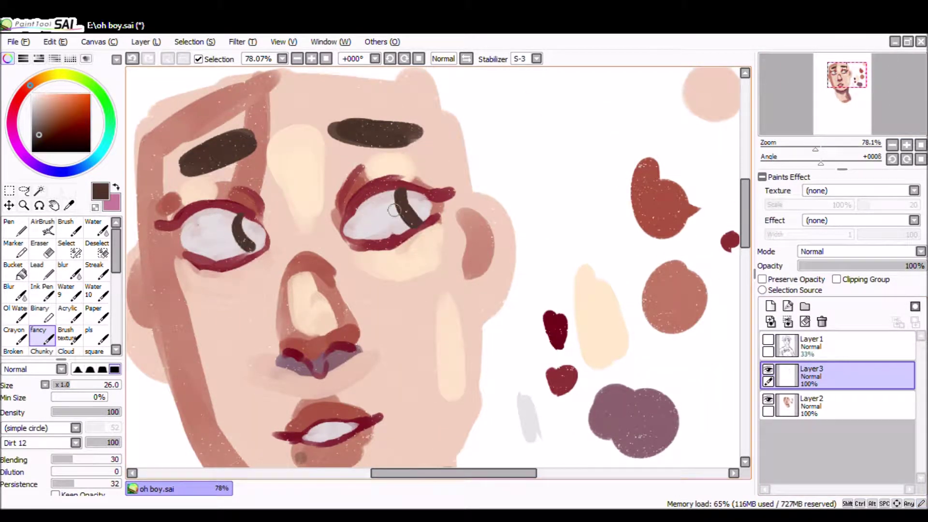
{"action": "left_click_drag", "start_coordinate": [240, 232], "coordinate": [269, 250]}
{"action": "scroll", "coordinate": [268, 251], "scroll_direction": "down", "scroll_amount": 1}
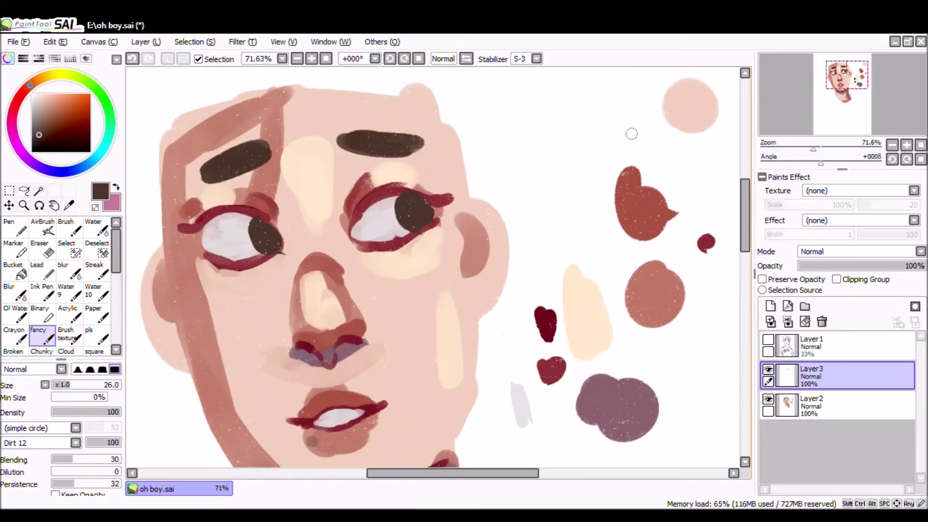
{"action": "key", "text": "ctrl+z"}
{"action": "key", "text": "ctrl+z"}
{"action": "key", "text": "ctrl+z"}
Paint round dark brown irises in the middle of both eyes, duplicate their layer and clip the copy to it.
{"action": "left_click_drag", "start_coordinate": [387, 206], "coordinate": [380, 210]}
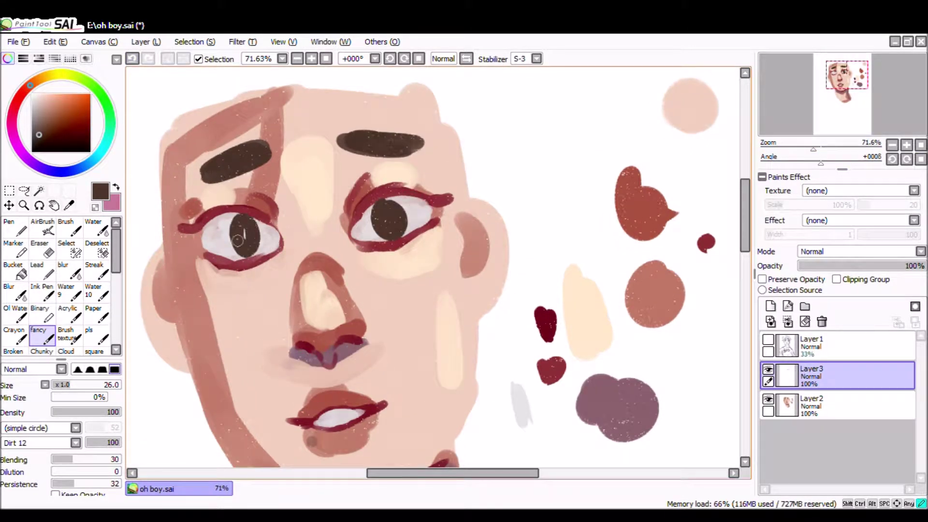
{"action": "key", "text": "ctrl+j"}
{"action": "key", "text": "ctrl+z"}
{"action": "key", "text": "ctrl+j"}
{"action": "key", "text": "ctrl+alt+g"}
Shade the upper part of both irises a darker brown and soften the shading with the Brush blend tool.
{"action": "scroll", "coordinate": [410, 215], "scroll_direction": "up", "scroll_amount": 5}
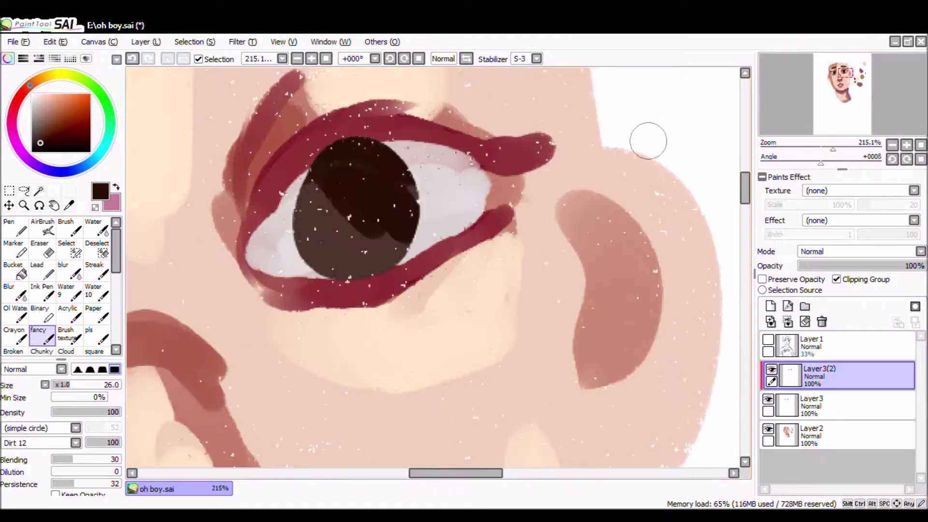
{"action": "scroll", "coordinate": [62, 285], "scroll_direction": "down", "scroll_amount": 5}
{"action": "left_click", "coordinate": [13, 288]}
{"action": "left_click_drag", "start_coordinate": [193, 218], "coordinate": [496, 188]}
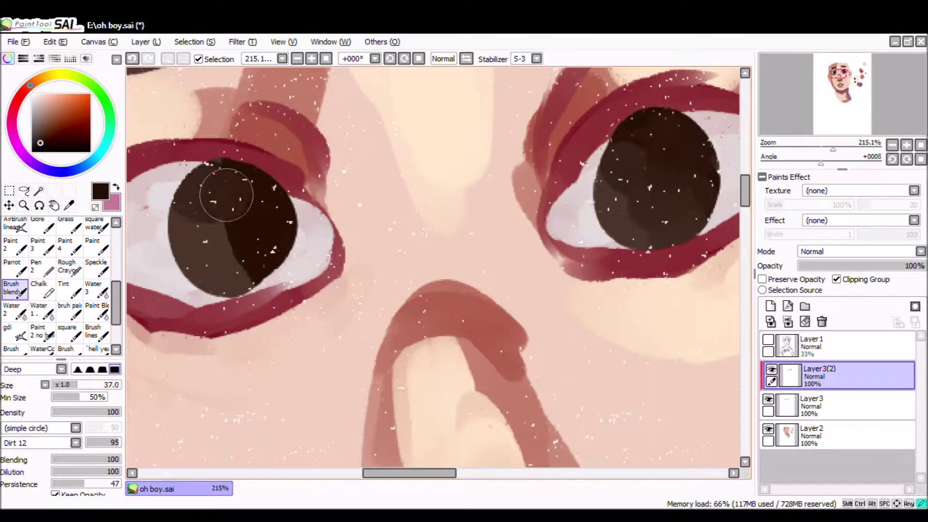
Paint a soft reddish reflection and a near-black pupil in each iris with the Water 1 brush at size 23.
{"action": "left_click", "coordinate": [42, 310]}
{"action": "left_click_drag", "start_coordinate": [224, 197], "coordinate": [227, 220]}
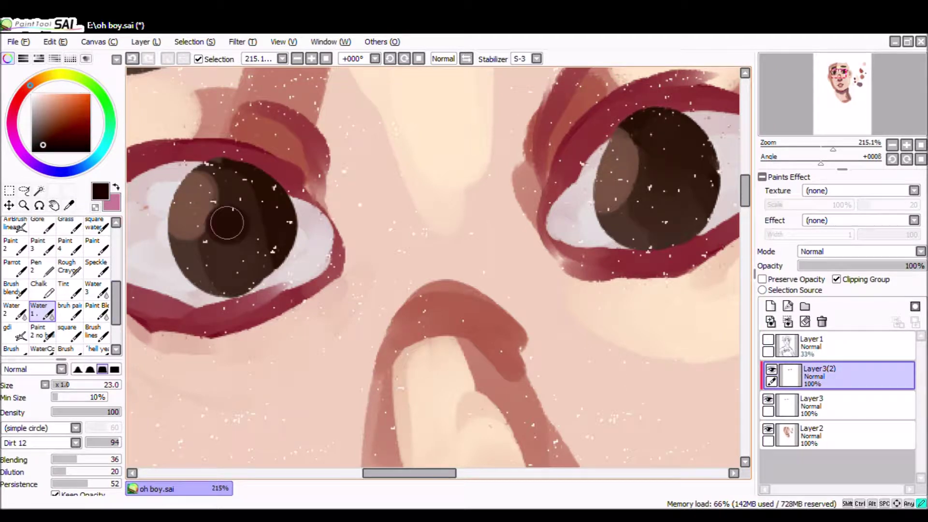
{"action": "left_click_drag", "start_coordinate": [648, 179], "coordinate": [650, 184]}
Add pale peach highlights to the irises of both eyes with the fancy brush at size 13.
{"action": "left_click", "coordinate": [42, 94]}
{"action": "scroll", "coordinate": [63, 286], "scroll_direction": "up", "scroll_amount": 5}
{"action": "left_click", "coordinate": [42, 292]}
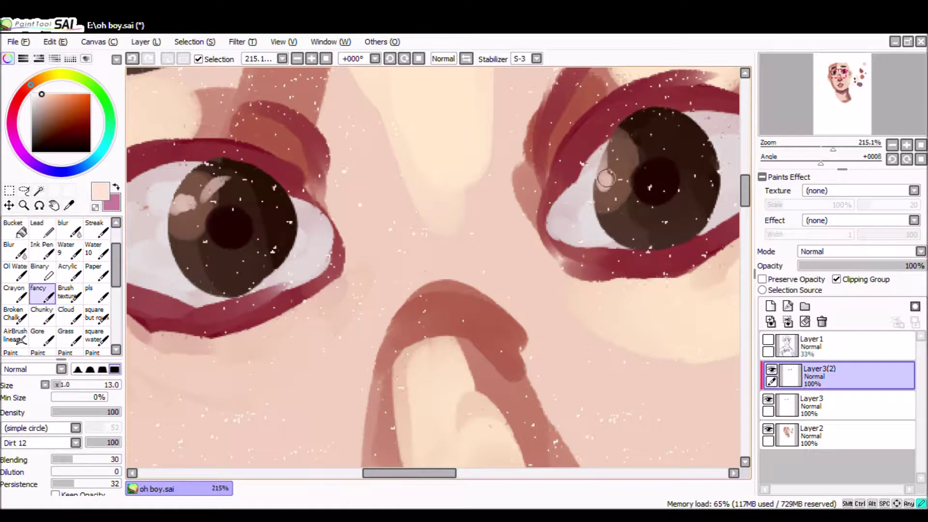
{"action": "scroll", "coordinate": [607, 179], "scroll_direction": "down", "scroll_amount": 5}
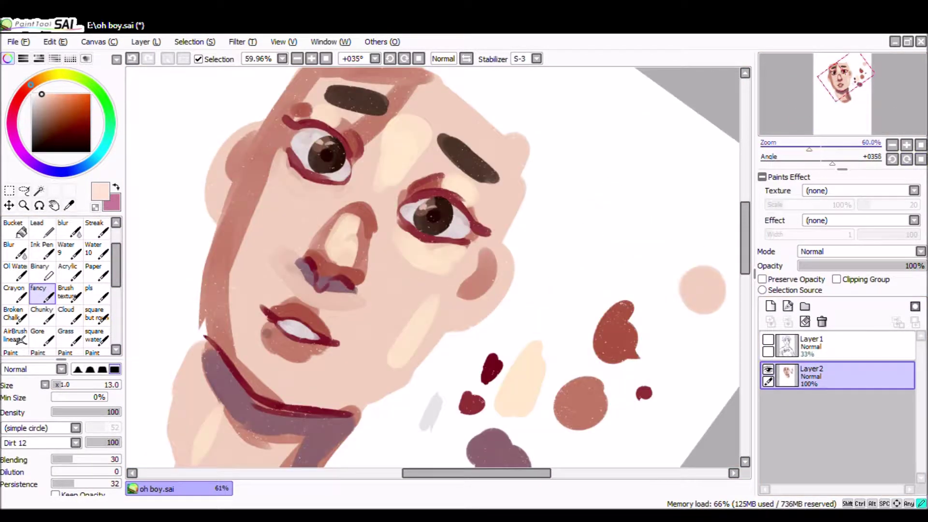
Deepen both upper eyelid lines with dark red and touch up the lid with the sampled cream tone.
{"action": "scroll", "coordinate": [346, 220], "scroll_direction": "up", "scroll_amount": 5}
{"action": "left_click", "coordinate": [345, 220], "text": "alt"}
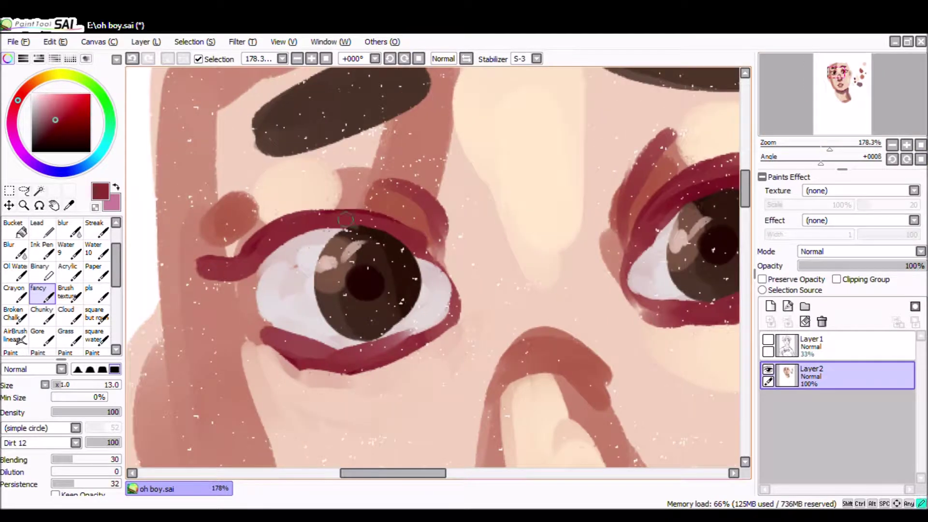
{"action": "scroll", "coordinate": [441, 247], "scroll_direction": "right", "scroll_amount": 5}
{"action": "left_click", "coordinate": [472, 157], "text": "alt"}
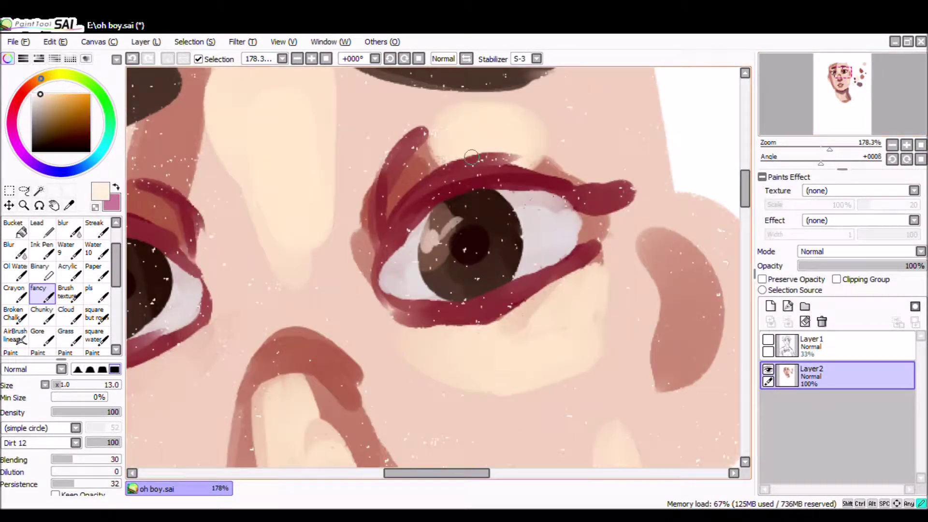
Enlarge the brush to size 50 and paint soft light peach highlights under the eye and down the right cheek.
{"action": "scroll", "coordinate": [435, 265], "scroll_direction": "down", "scroll_amount": 4}
{"action": "scroll", "coordinate": [429, 266], "scroll_direction": "up", "scroll_amount": 2}
{"action": "key", "text": "bracketright"}
{"action": "key", "text": "bracketright"}
{"action": "key", "text": "bracketright"}
{"action": "key", "text": "bracketright"}
{"action": "key", "text": "bracketright"}
{"action": "key", "text": "bracketright"}
{"action": "key", "text": "bracketright"}
{"action": "key", "text": "bracketright"}
{"action": "key", "text": "bracketright"}
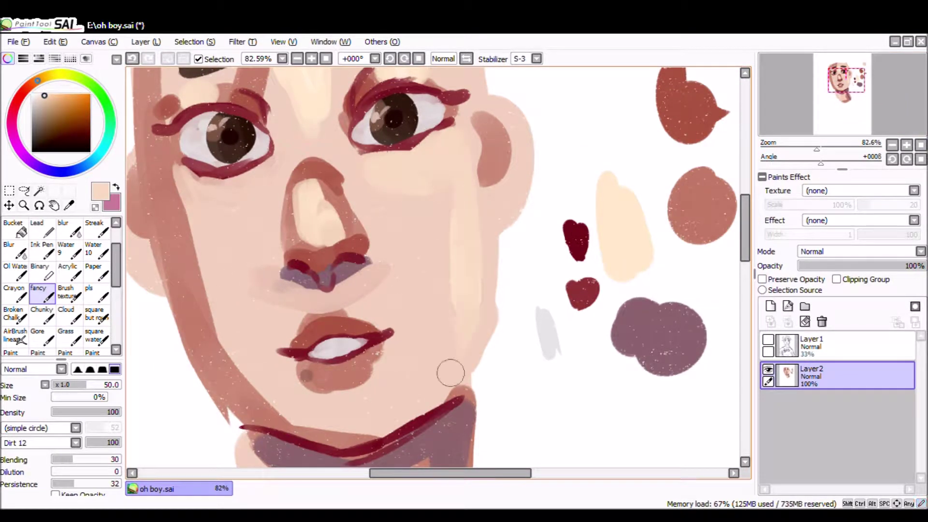
Refine the facial shading and outlines with skin and dark red tones sampled from the face.
{"action": "scroll", "coordinate": [466, 182], "scroll_direction": "down", "scroll_amount": 5}
{"action": "scroll", "coordinate": [384, 330], "scroll_direction": "up", "scroll_amount": 5}
{"action": "left_click", "coordinate": [411, 225], "text": "alt"}
{"action": "left_click", "coordinate": [394, 205], "text": "alt"}
{"action": "scroll", "coordinate": [394, 204], "scroll_direction": "up", "scroll_amount": 4}
{"action": "mouse_move", "coordinate": [339, 251]}
{"action": "left_mouse_down"}
{"action": "mouse_move", "coordinate": [469, 245]}
{"action": "mouse_move", "coordinate": [314, 233]}
{"action": "mouse_move", "coordinate": [368, 227]}
{"action": "left_mouse_up"}
{"action": "left_click", "coordinate": [384, 272], "text": "alt"}
{"action": "scroll", "coordinate": [384, 272], "scroll_direction": "down", "scroll_amount": 8}
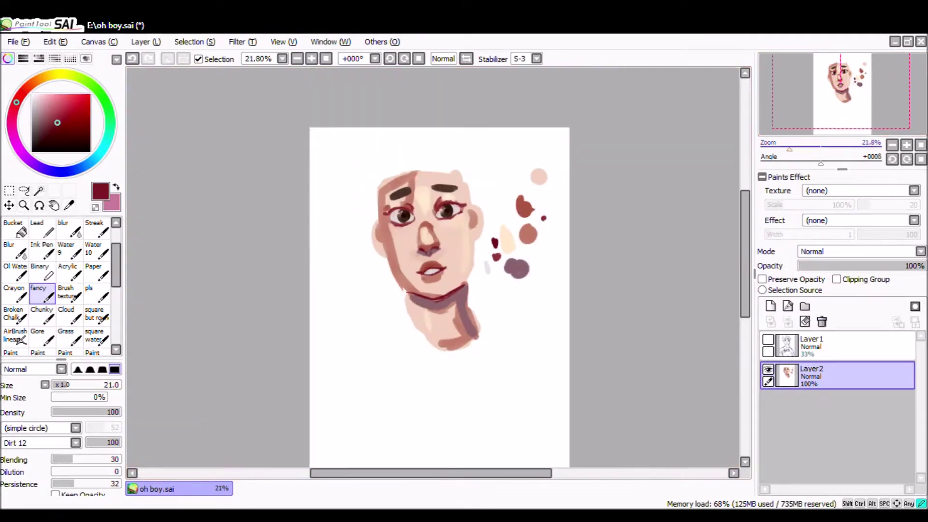
{"action": "scroll", "coordinate": [384, 271], "scroll_direction": "up", "scroll_amount": 8}
{"action": "left_click", "coordinate": [411, 310], "text": "alt"}
{"action": "scroll", "coordinate": [346, 192], "scroll_direction": "down", "scroll_amount": 7}
{"action": "scroll", "coordinate": [346, 192], "scroll_direction": "up", "scroll_amount": 1}
Paint short dark brown hair roots over the top of the forehead at brush size 69.
{"action": "left_click", "coordinate": [425, 244], "text": "alt"}
{"action": "left_click", "coordinate": [379, 223], "text": "alt"}
{"action": "mouse_move", "coordinate": [435, 121]}
{"action": "left_mouse_down"}
{"action": "mouse_move", "coordinate": [425, 92]}
{"action": "mouse_move", "coordinate": [387, 106]}
{"action": "left_mouse_up"}
{"action": "left_click_drag", "start_coordinate": [387, 106], "coordinate": [415, 85]}
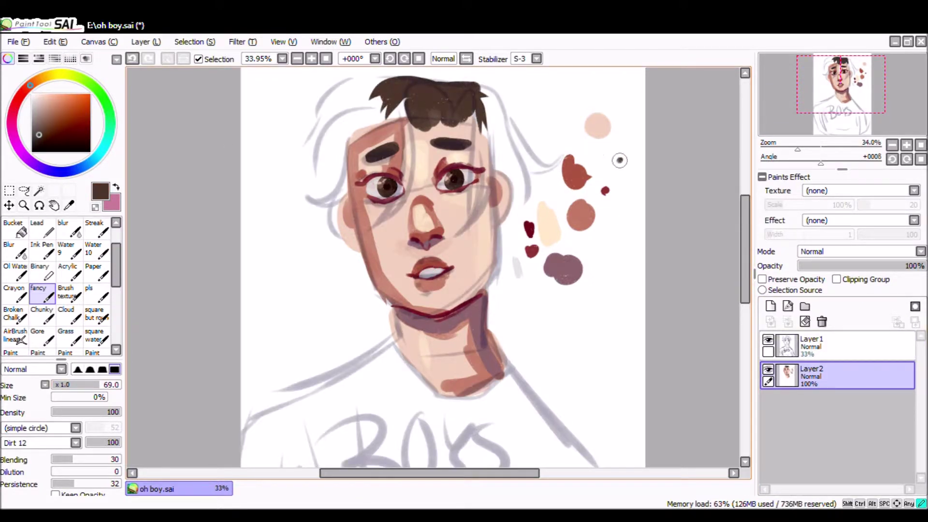
Paint the fringe strands and flicked side locks on both sides of the head in lime green, and hide the sketch layer.
{"action": "left_click", "coordinate": [77, 76]}
{"action": "left_click", "coordinate": [60, 106]}
{"action": "mouse_move", "coordinate": [409, 91]}
{"action": "left_mouse_down"}
{"action": "mouse_move", "coordinate": [382, 213]}
{"action": "mouse_move", "coordinate": [353, 154]}
{"action": "left_mouse_up"}
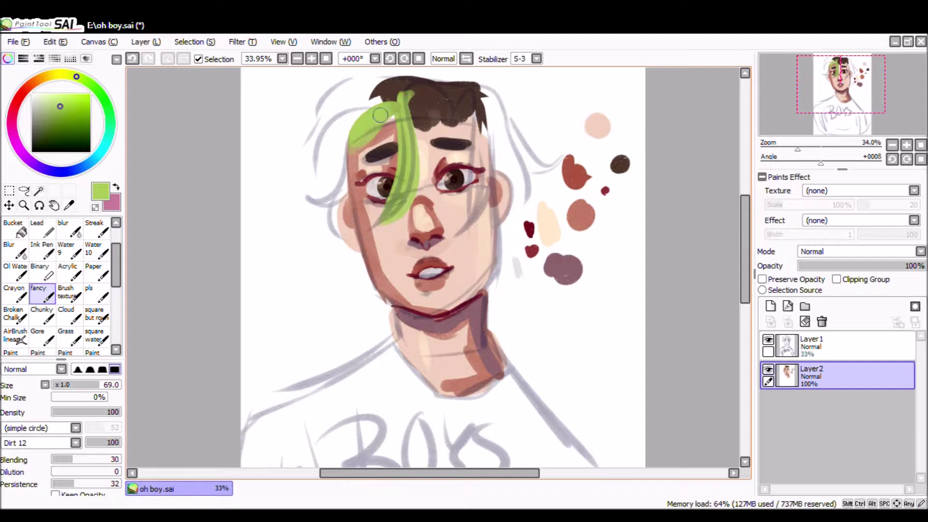
{"action": "left_click_drag", "start_coordinate": [382, 106], "coordinate": [304, 227]}
{"action": "left_click_drag", "start_coordinate": [392, 80], "coordinate": [319, 136]}
{"action": "left_click_drag", "start_coordinate": [346, 94], "coordinate": [287, 167]}
{"action": "mouse_move", "coordinate": [484, 108]}
{"action": "left_mouse_down"}
{"action": "mouse_move", "coordinate": [451, 230]}
{"action": "mouse_move", "coordinate": [531, 201]}
{"action": "left_mouse_up"}
{"action": "left_click", "coordinate": [768, 339]}
{"action": "scroll", "coordinate": [435, 242], "scroll_direction": "up", "scroll_amount": 1}
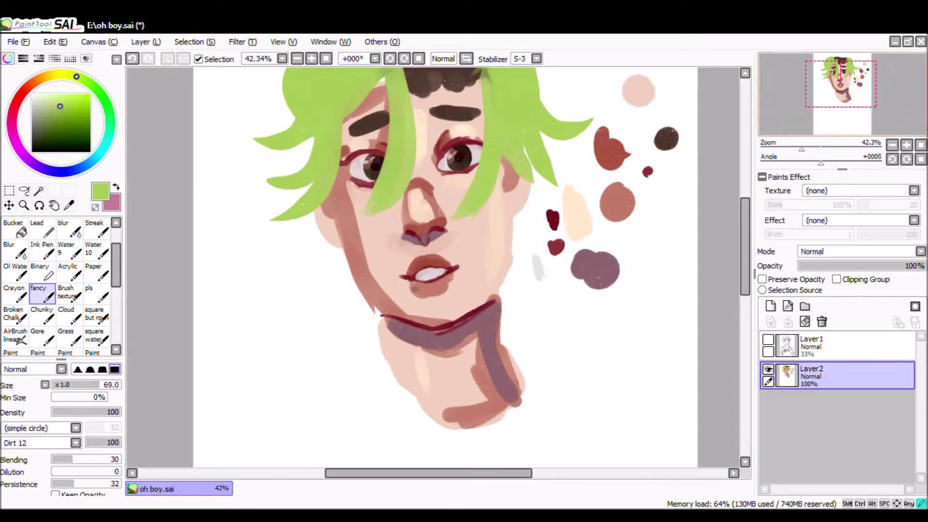
Shade the brown roots above the forehead with a deeper brown.
{"action": "left_click", "coordinate": [368, 241], "text": "alt"}
{"action": "scroll", "coordinate": [435, 266], "scroll_direction": "down", "scroll_amount": 3}
{"action": "scroll", "coordinate": [421, 222], "scroll_direction": "up", "scroll_amount": 5}
{"action": "left_click", "coordinate": [290, 128], "text": "alt"}
{"action": "mouse_move", "coordinate": [290, 131]}
{"action": "left_mouse_down"}
{"action": "mouse_move", "coordinate": [324, 178]}
{"action": "mouse_move", "coordinate": [284, 136]}
{"action": "mouse_move", "coordinate": [332, 179]}
{"action": "mouse_move", "coordinate": [356, 129]}
{"action": "left_mouse_up"}
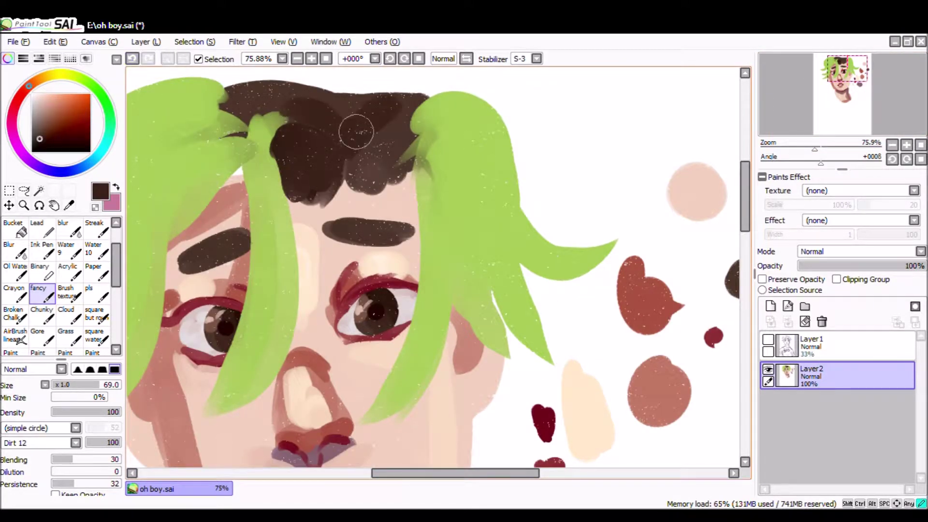
Shade the green locks on both sides of the head with a darker green along their length.
{"action": "left_click", "coordinate": [435, 135], "text": "alt"}
{"action": "left_click_drag", "start_coordinate": [442, 140], "coordinate": [410, 372]}
{"action": "mouse_move", "coordinate": [464, 136]}
{"action": "left_mouse_down"}
{"action": "mouse_move", "coordinate": [478, 257]}
{"action": "mouse_move", "coordinate": [522, 334]}
{"action": "left_mouse_up"}
{"action": "left_click_drag", "start_coordinate": [445, 120], "coordinate": [488, 246]}
{"action": "left_click_drag", "start_coordinate": [468, 139], "coordinate": [660, 139]}
{"action": "left_click_drag", "start_coordinate": [479, 149], "coordinate": [425, 331]}
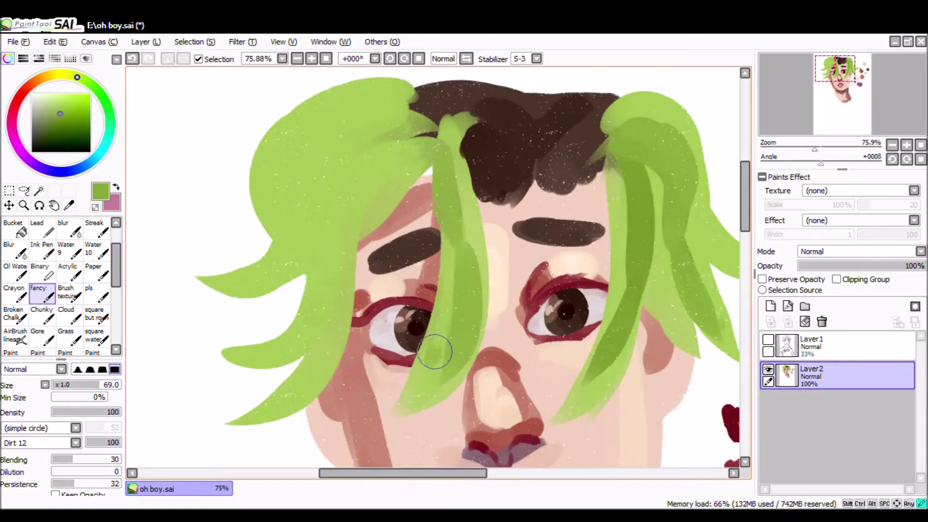
{"action": "left_click_drag", "start_coordinate": [377, 131], "coordinate": [435, 367]}
{"action": "left_click_drag", "start_coordinate": [358, 150], "coordinate": [300, 292]}
{"action": "left_click_drag", "start_coordinate": [401, 91], "coordinate": [290, 309]}
Add light green highlights to the crown and the long front strands of the green hair.
{"action": "left_click", "coordinate": [310, 193], "text": "alt"}
{"action": "left_click_drag", "start_coordinate": [367, 87], "coordinate": [390, 176]}
{"action": "left_click_drag", "start_coordinate": [459, 174], "coordinate": [479, 358]}
{"action": "left_click_drag", "start_coordinate": [643, 106], "coordinate": [663, 253]}
Draw near-black curved strand lines through the brown roots at brush size 24.
{"action": "scroll", "coordinate": [662, 253], "scroll_direction": "up", "scroll_amount": 2}
{"action": "scroll", "coordinate": [663, 252], "scroll_direction": "down", "scroll_amount": 1}
{"action": "left_click", "coordinate": [434, 278], "text": "alt"}
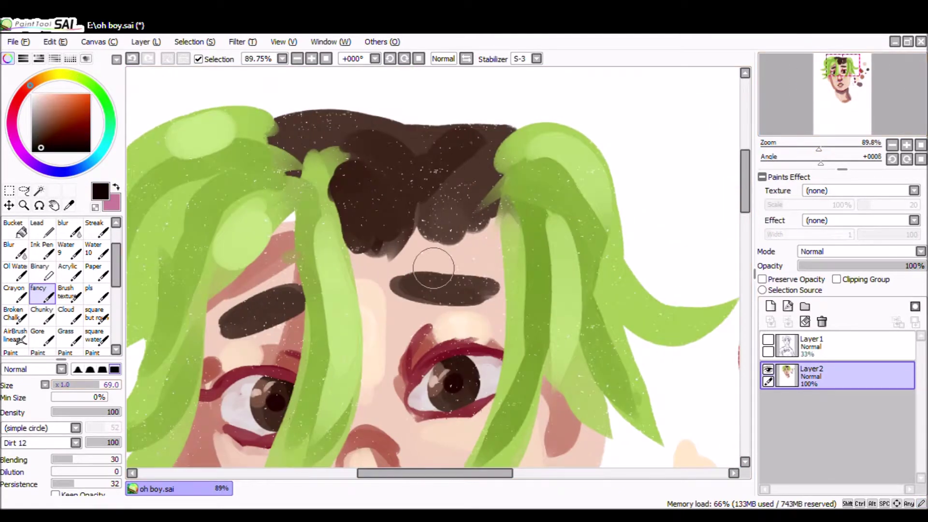
{"action": "left_click_drag", "start_coordinate": [348, 167], "coordinate": [408, 241]}
{"action": "left_click_drag", "start_coordinate": [325, 153], "coordinate": [394, 167]}
{"action": "left_click_drag", "start_coordinate": [299, 145], "coordinate": [344, 121]}
{"action": "left_click_drag", "start_coordinate": [450, 164], "coordinate": [530, 143]}
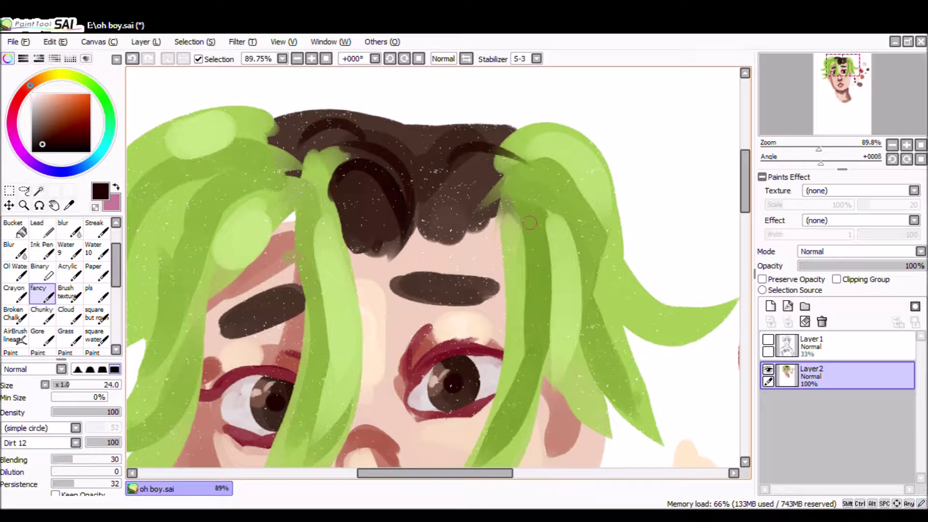
Draw thin dark green strand lines along the green locks on both sides of the head.
{"action": "left_click", "coordinate": [495, 221], "text": "alt"}
{"action": "left_click_drag", "start_coordinate": [532, 188], "coordinate": [491, 450]}
{"action": "left_click_drag", "start_coordinate": [577, 300], "coordinate": [653, 425]}
{"action": "left_click_drag", "start_coordinate": [503, 157], "coordinate": [580, 212]}
{"action": "left_click_drag", "start_coordinate": [532, 229], "coordinate": [488, 411]}
{"action": "scroll", "coordinate": [375, 240], "scroll_direction": "down", "scroll_amount": 3}
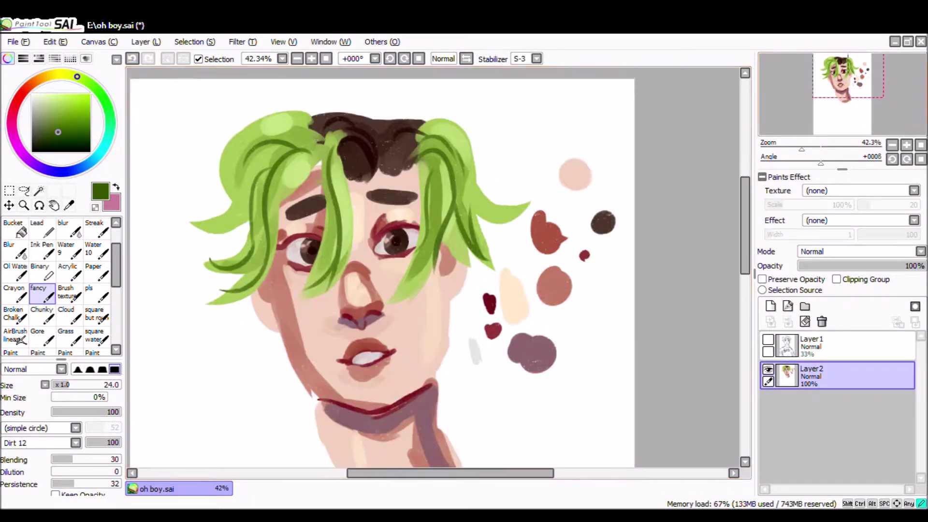
Even out the lip shading with salmon tones sampled around the mouth.
{"action": "scroll", "coordinate": [256, 332], "scroll_direction": "up", "scroll_amount": 5}
{"action": "left_click", "coordinate": [208, 269], "text": "alt"}
{"action": "left_click", "coordinate": [290, 285], "text": "alt"}
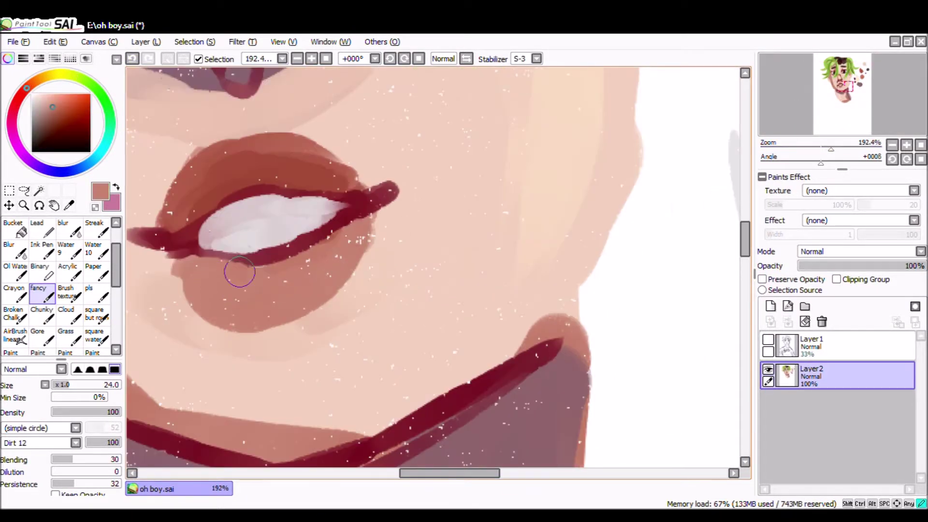
{"action": "scroll", "coordinate": [207, 269], "scroll_direction": "down", "scroll_amount": 8}
Show the sketch layer and fill the whole shirt with flat yellow on Layer2 using brush size 100.
{"action": "scroll", "coordinate": [423, 241], "scroll_direction": "up", "scroll_amount": 3}
{"action": "left_click", "coordinate": [768, 339]}
{"action": "left_click", "coordinate": [58, 74]}
{"action": "left_click", "coordinate": [66, 99]}
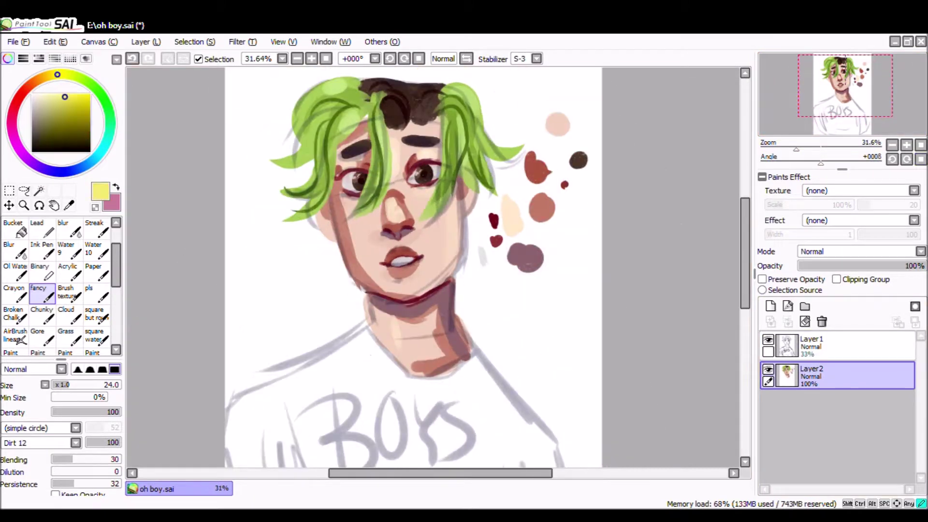
{"action": "left_click", "coordinate": [97, 384]}
{"action": "mouse_move", "coordinate": [286, 247]}
{"action": "left_mouse_down"}
{"action": "mouse_move", "coordinate": [392, 273]}
{"action": "mouse_move", "coordinate": [486, 414]}
{"action": "left_mouse_up"}
{"action": "left_click_drag", "start_coordinate": [474, 382], "coordinate": [488, 464]}
{"action": "left_click_drag", "start_coordinate": [284, 250], "coordinate": [159, 464]}
{"action": "left_click_drag", "start_coordinate": [169, 358], "coordinate": [174, 464]}
{"action": "mouse_move", "coordinate": [251, 314]}
{"action": "left_mouse_down"}
{"action": "mouse_move", "coordinate": [157, 343]}
{"action": "mouse_move", "coordinate": [271, 288]}
{"action": "mouse_move", "coordinate": [455, 387]}
{"action": "left_mouse_up"}
{"action": "left_click_drag", "start_coordinate": [61, 361], "coordinate": [61, 232]}
{"action": "left_click", "coordinate": [78, 463]}
{"action": "left_click_drag", "start_coordinate": [271, 290], "coordinate": [464, 454]}
{"action": "mouse_move", "coordinate": [435, 338]}
{"action": "left_mouse_down"}
{"action": "mouse_move", "coordinate": [234, 429]}
{"action": "mouse_move", "coordinate": [194, 372]}
{"action": "left_mouse_up"}
Paint darker mustard fold shadows below the chest lettering, along the arm and diagonally from the collar.
{"action": "left_click_drag", "start_coordinate": [218, 440], "coordinate": [445, 435]}
{"action": "key", "text": "ctrl+z"}
{"action": "mouse_move", "coordinate": [222, 442]}
{"action": "left_mouse_down"}
{"action": "mouse_move", "coordinate": [355, 435]}
{"action": "mouse_move", "coordinate": [449, 459]}
{"action": "left_mouse_up"}
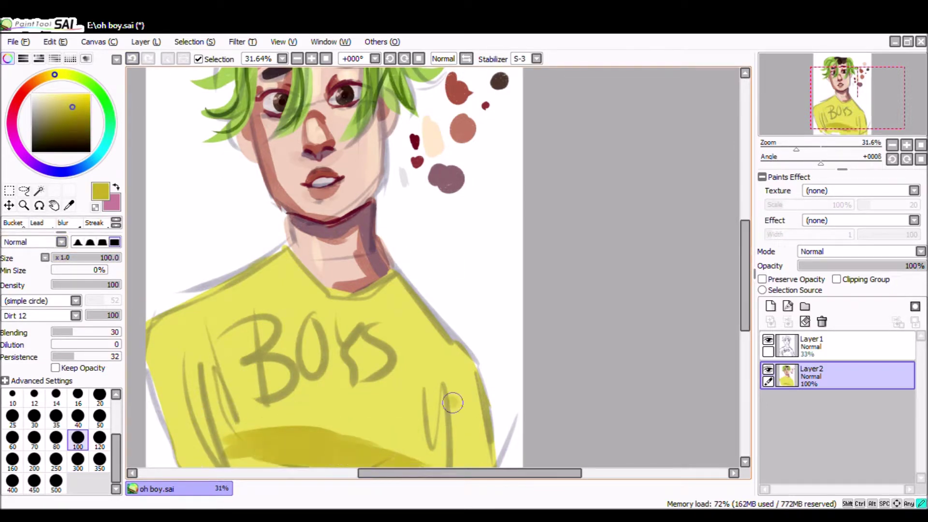
{"action": "left_click_drag", "start_coordinate": [483, 396], "coordinate": [464, 460]}
{"action": "left_click_drag", "start_coordinate": [290, 256], "coordinate": [396, 358]}
{"action": "left_click_drag", "start_coordinate": [483, 228], "coordinate": [488, 247]}
{"action": "left_click_drag", "start_coordinate": [488, 271], "coordinate": [493, 285]}
Hide the sketch layer and paint the word BOYS in red across the shirt's chest.
{"action": "left_click", "coordinate": [768, 340]}
{"action": "scroll", "coordinate": [338, 265], "scroll_direction": "down", "scroll_amount": 3}
{"action": "left_click", "coordinate": [19, 98]}
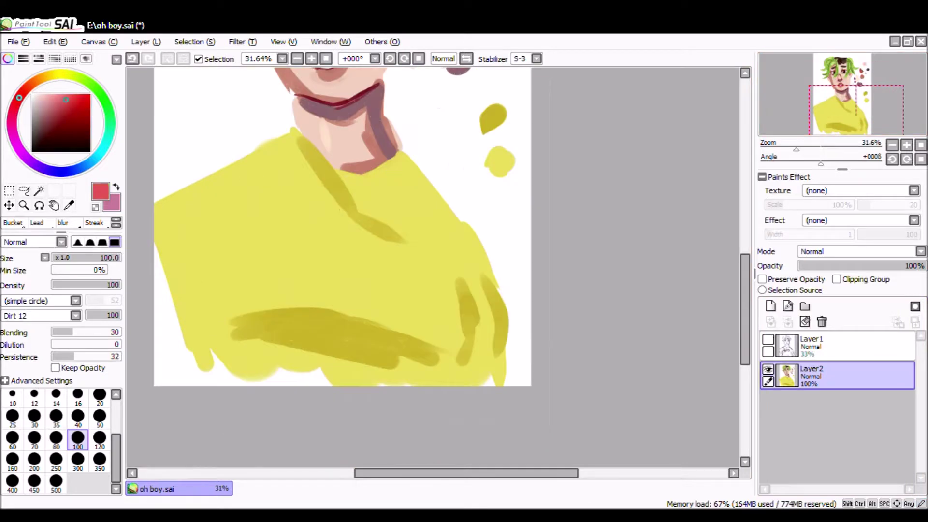
{"action": "left_click_drag", "start_coordinate": [260, 274], "coordinate": [290, 300]}
{"action": "left_click_drag", "start_coordinate": [314, 227], "coordinate": [339, 300]}
{"action": "left_click_drag", "start_coordinate": [368, 241], "coordinate": [382, 310]}
{"action": "left_click_drag", "start_coordinate": [416, 251], "coordinate": [401, 310]}
Draw olive fold lines on both sides of the BOYS lettering at brush size 53.
{"action": "left_click", "coordinate": [453, 301], "text": "alt"}
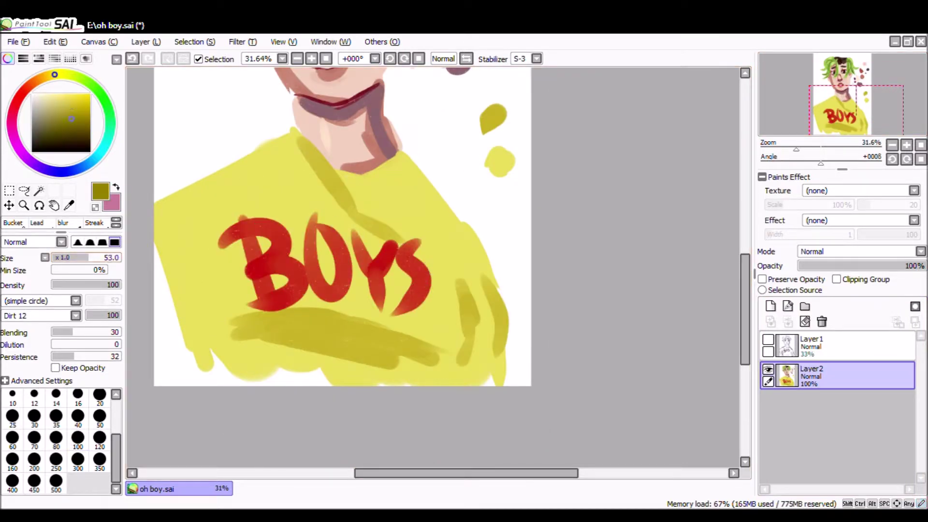
{"action": "left_click_drag", "start_coordinate": [208, 242], "coordinate": [228, 319]}
{"action": "left_click_drag", "start_coordinate": [220, 300], "coordinate": [254, 360]}
{"action": "left_click_drag", "start_coordinate": [449, 265], "coordinate": [460, 344]}
Paint a red trim around the shirt's neckline and red cuffs on both sleeves.
{"action": "left_click", "coordinate": [295, 249], "text": "alt"}
{"action": "left_click_drag", "start_coordinate": [293, 128], "coordinate": [346, 176]}
{"action": "left_click_drag", "start_coordinate": [338, 179], "coordinate": [403, 154]}
{"action": "left_click_drag", "start_coordinate": [288, 126], "coordinate": [401, 186]}
{"action": "left_click_drag", "start_coordinate": [190, 360], "coordinate": [230, 371]}
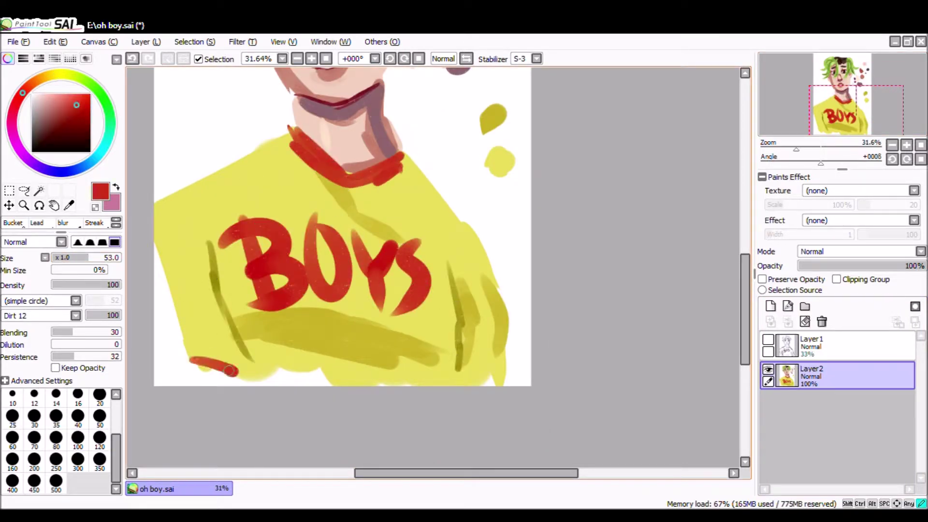
{"action": "left_click_drag", "start_coordinate": [500, 380], "coordinate": [460, 380]}
Fill the shirt's lower edge with sampled yellow and complete the red cuff on the left sleeve.
{"action": "left_click", "coordinate": [338, 372], "text": "alt"}
{"action": "left_click_drag", "start_coordinate": [329, 378], "coordinate": [300, 377]}
{"action": "left_click", "coordinate": [230, 373], "text": "alt"}
{"action": "left_click_drag", "start_coordinate": [212, 370], "coordinate": [261, 377]}
{"action": "left_click", "coordinate": [232, 349], "text": "alt"}
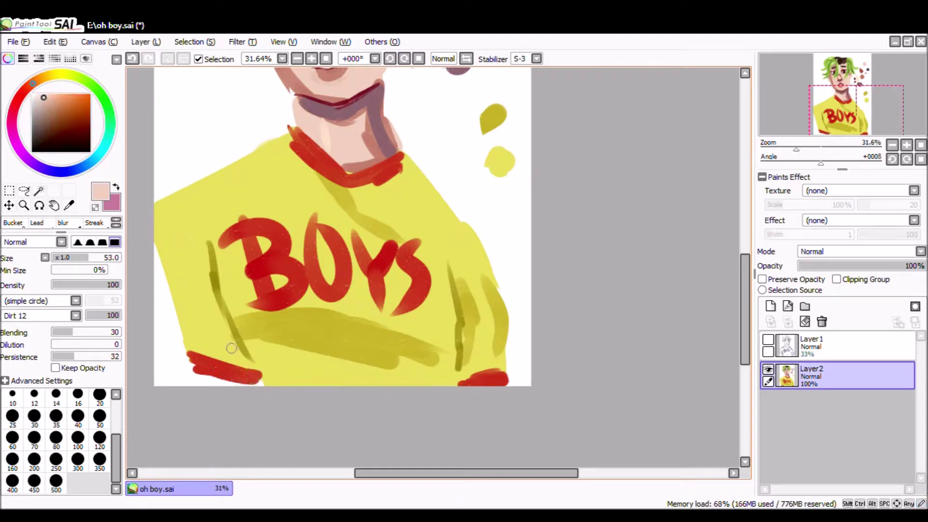
{"action": "left_click", "coordinate": [193, 360], "text": "alt"}
{"action": "left_click_drag", "start_coordinate": [191, 355], "coordinate": [199, 372]}
Shade the ears and the left side of the face with sampled salmon and dark red tones.
{"action": "scroll", "coordinate": [338, 227], "scroll_direction": "down", "scroll_amount": 5}
{"action": "left_click", "coordinate": [338, 242], "text": "alt"}
{"action": "scroll", "coordinate": [338, 227], "scroll_direction": "up", "scroll_amount": 10}
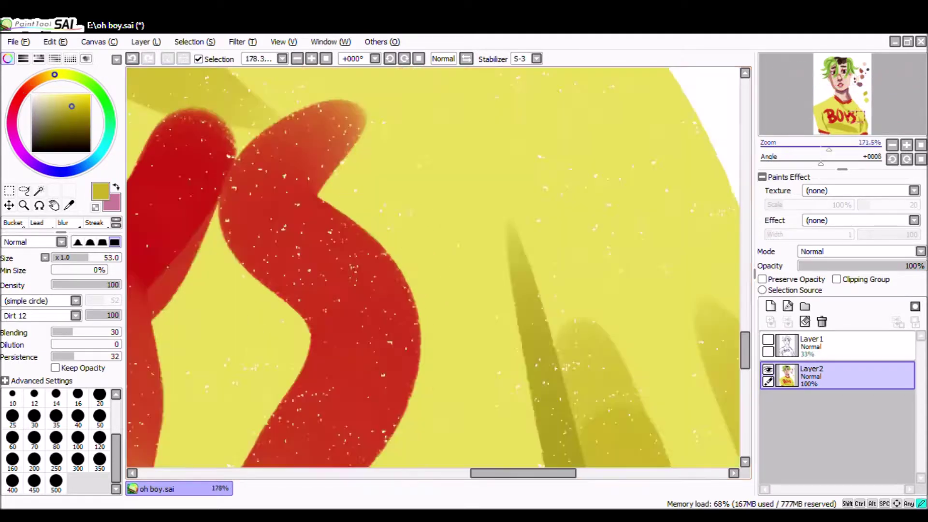
{"action": "scroll", "coordinate": [435, 242], "scroll_direction": "down", "scroll_amount": 6}
{"action": "left_click_drag", "start_coordinate": [533, 375], "coordinate": [430, 333]}
{"action": "mouse_move", "coordinate": [226, 184]}
{"action": "left_mouse_down"}
{"action": "mouse_move", "coordinate": [249, 199]}
{"action": "mouse_move", "coordinate": [270, 293]}
{"action": "left_mouse_up"}
{"action": "left_click", "coordinate": [255, 245], "text": "alt"}
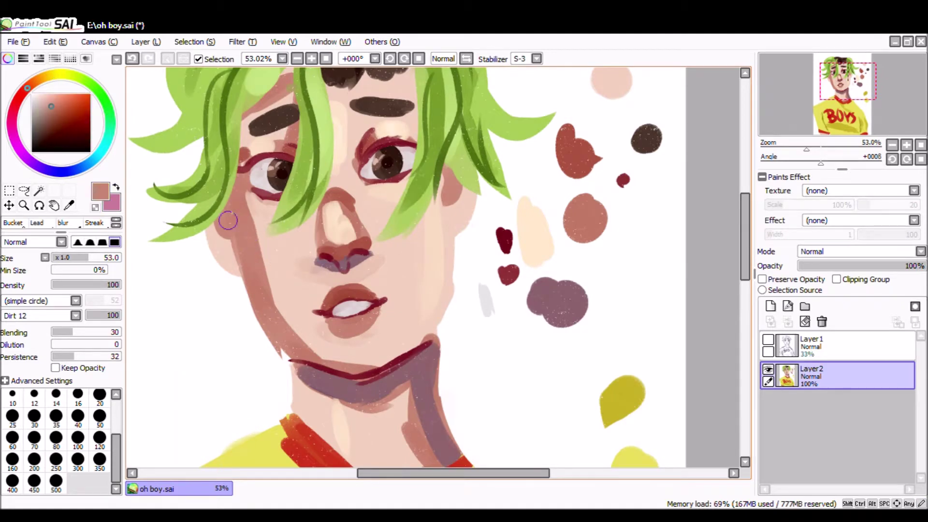
{"action": "left_click", "coordinate": [247, 204], "text": "alt"}
{"action": "left_click_drag", "start_coordinate": [244, 193], "coordinate": [281, 319]}
{"action": "left_click", "coordinate": [259, 165], "text": "alt"}
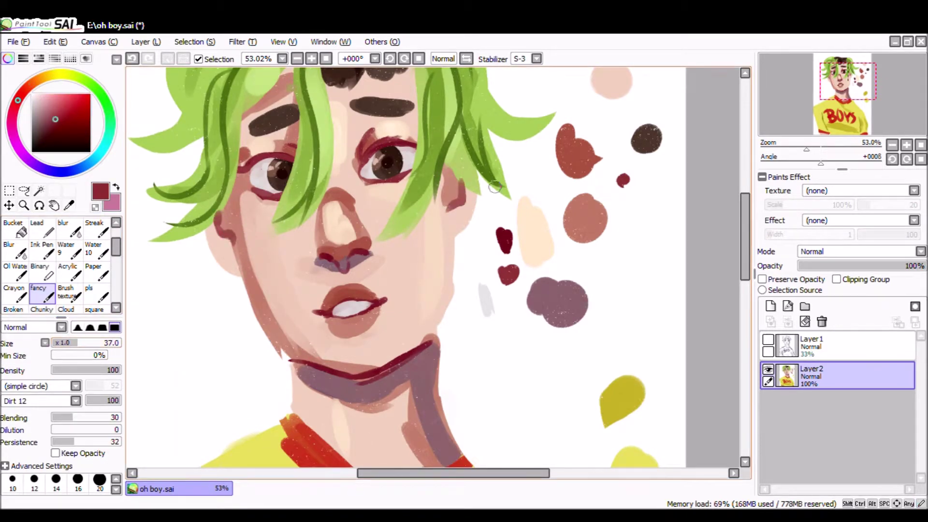
Add two empty layers clipped to the portrait layer.
{"action": "scroll", "coordinate": [494, 188], "scroll_direction": "down", "scroll_amount": 3}
{"action": "key", "text": "ctrl+shift+n"}
{"action": "key", "text": "ctrl+shift+n"}
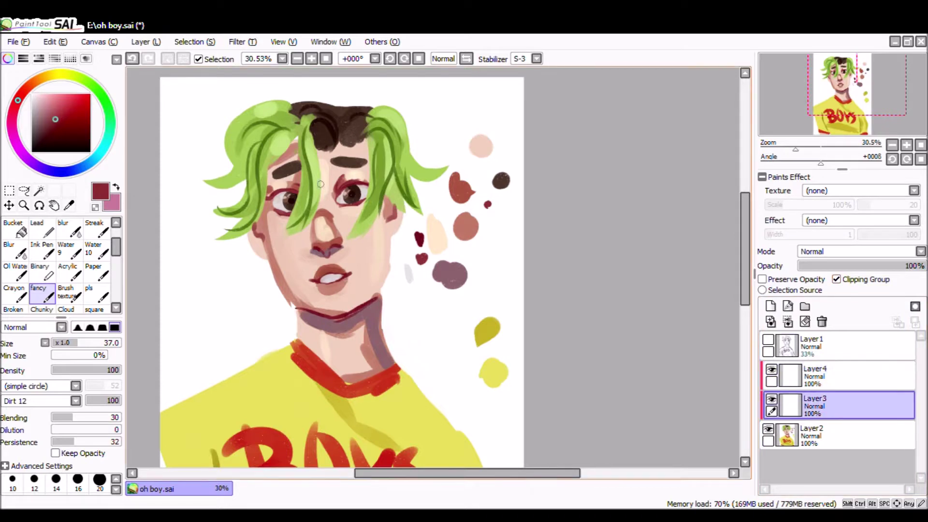
Paint a flat purple shadow down the right side of the hair, face, neck and shoulder at brush size 100.
{"action": "key", "text": "x"}
{"action": "key", "text": "bracketright"}
{"action": "key", "text": "bracketright"}
{"action": "key", "text": "bracketright"}
{"action": "key", "text": "bracketright"}
{"action": "key", "text": "bracketright"}
{"action": "key", "text": "bracketright"}
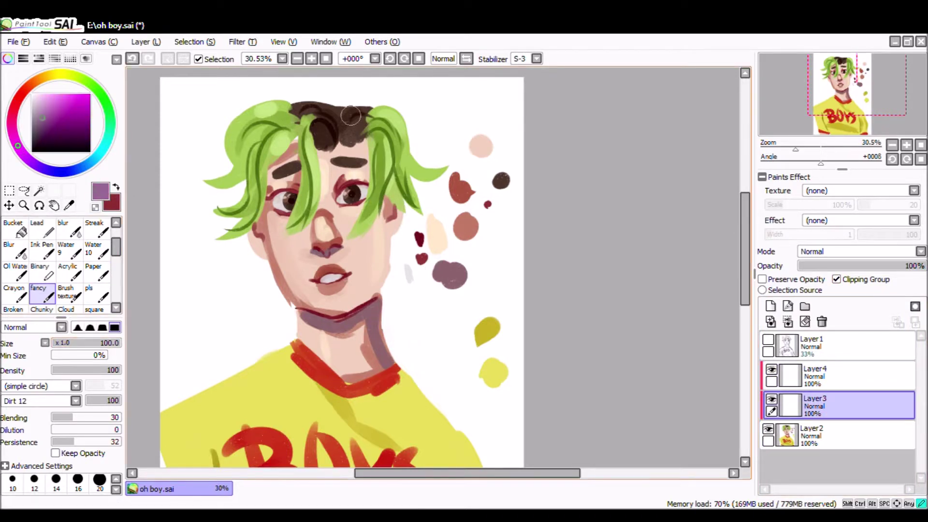
{"action": "left_click_drag", "start_coordinate": [397, 107], "coordinate": [339, 334]}
{"action": "scroll", "coordinate": [386, 242], "scroll_direction": "down", "scroll_amount": 2}
{"action": "left_click_drag", "start_coordinate": [367, 261], "coordinate": [472, 425]}
Mirror the purple shadow onto the figure's left side and extend it over the hair, arm and lower shirt.
{"action": "key", "text": "v"}
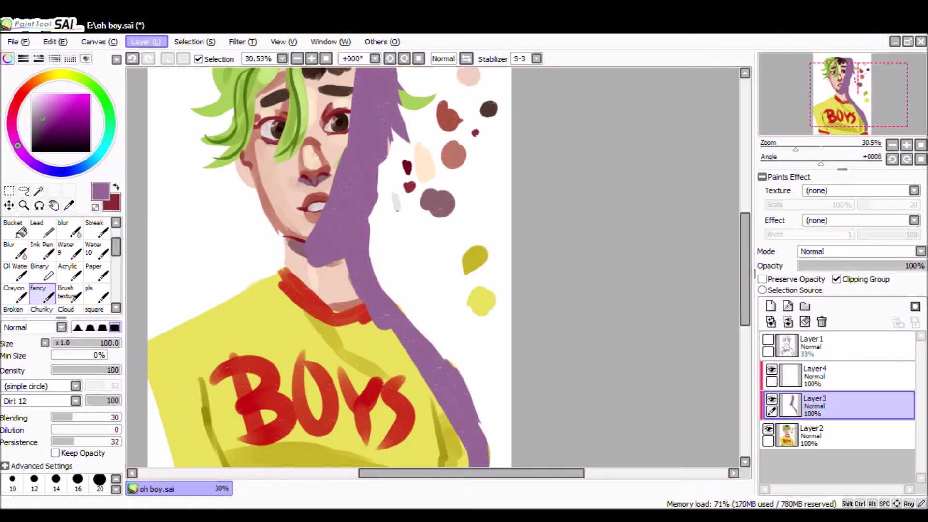
{"action": "mouse_move", "coordinate": [414, 345]}
{"action": "left_mouse_down"}
{"action": "mouse_move", "coordinate": [347, 464]}
{"action": "mouse_move", "coordinate": [212, 345]}
{"action": "left_mouse_up"}
{"action": "scroll", "coordinate": [382, 266], "scroll_direction": "down", "scroll_amount": 1}
{"action": "left_click", "coordinate": [41, 293]}
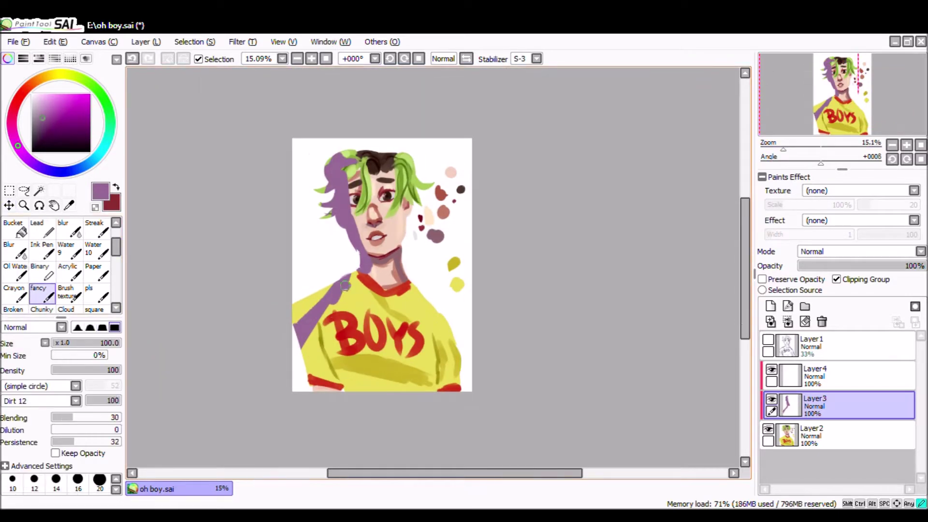
{"action": "left_click_drag", "start_coordinate": [324, 290], "coordinate": [332, 375]}
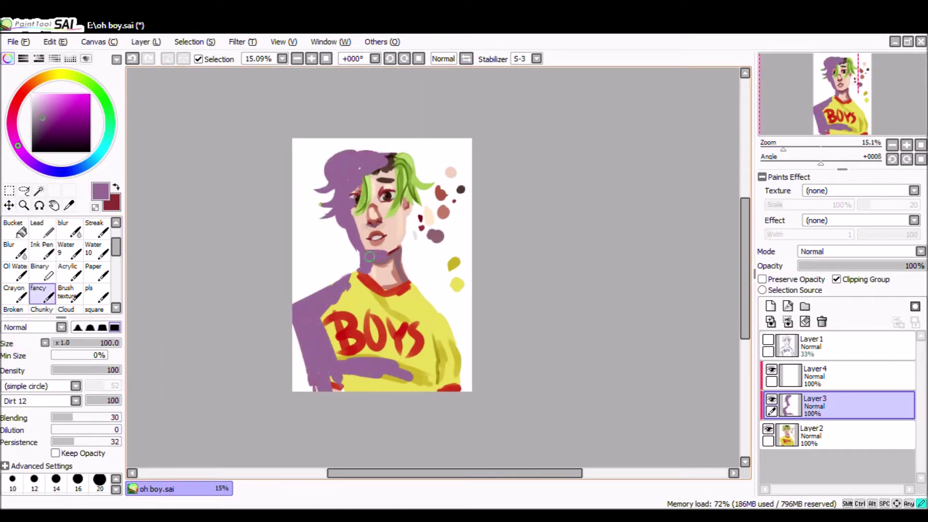
{"action": "key", "text": "ctrl+z"}
Soften the purple shadow's edges across the hair, face and shirt with the Brush blend brush at size 100.
{"action": "scroll", "coordinate": [58, 271], "scroll_direction": "down", "scroll_amount": 5}
{"action": "left_click", "coordinate": [14, 299]}
{"action": "left_click_drag", "start_coordinate": [389, 166], "coordinate": [363, 176]}
{"action": "left_click_drag", "start_coordinate": [352, 286], "coordinate": [431, 380]}
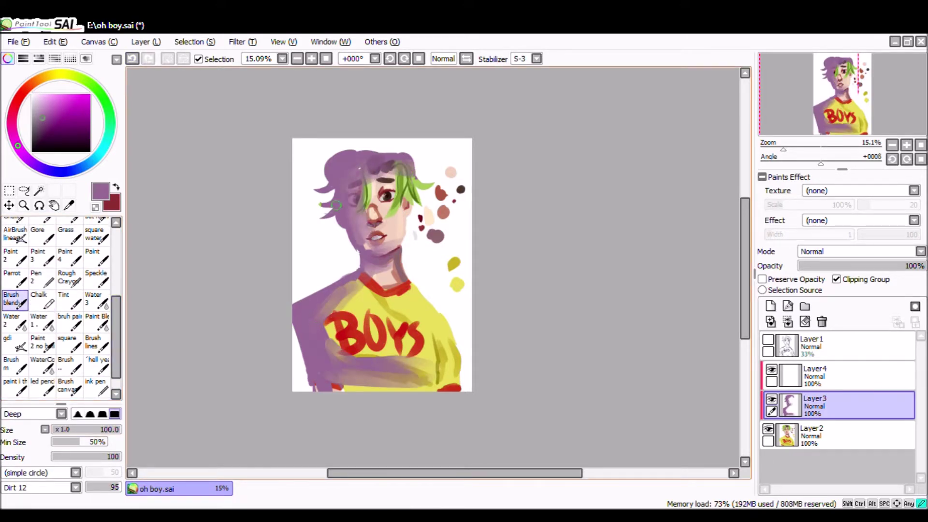
Set the purple shadow layer to Shade mode at 56% opacity.
{"action": "left_click", "coordinate": [762, 177]}
{"action": "left_click", "coordinate": [920, 190]}
{"action": "left_click", "coordinate": [821, 255]}
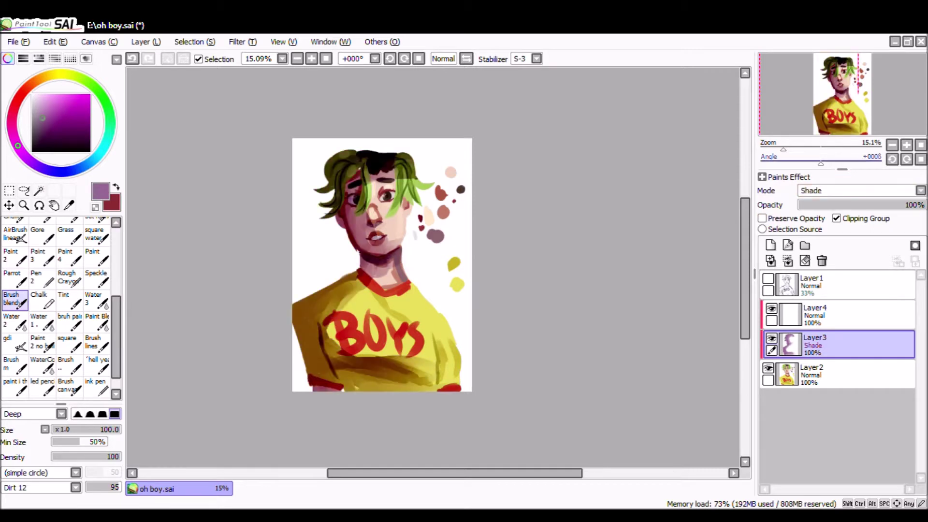
{"action": "left_click_drag", "start_coordinate": [915, 205], "coordinate": [869, 205]}
Paint purple shapes on Layer4 over the right hair, nose, neck, shoulder and shirt folds with the Acrylic brush.
{"action": "scroll", "coordinate": [382, 290], "scroll_direction": "up", "scroll_amount": 1}
{"action": "left_click", "coordinate": [822, 315]}
{"action": "left_click", "coordinate": [97, 320]}
{"action": "scroll", "coordinate": [97, 320], "scroll_direction": "up", "scroll_amount": 3}
{"action": "left_click", "coordinate": [69, 261]}
{"action": "left_click_drag", "start_coordinate": [400, 173], "coordinate": [408, 190]}
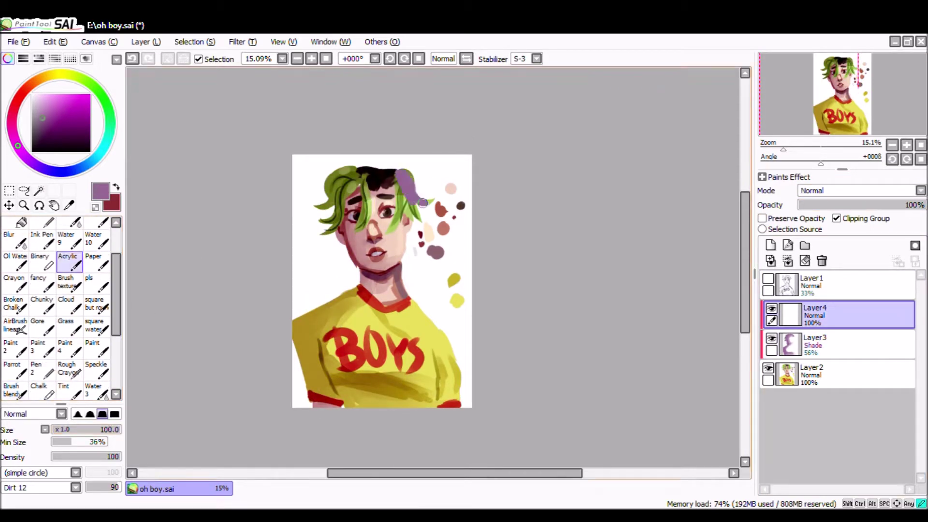
{"action": "left_click_drag", "start_coordinate": [401, 285], "coordinate": [447, 401]}
{"action": "left_click_drag", "start_coordinate": [338, 355], "coordinate": [435, 386]}
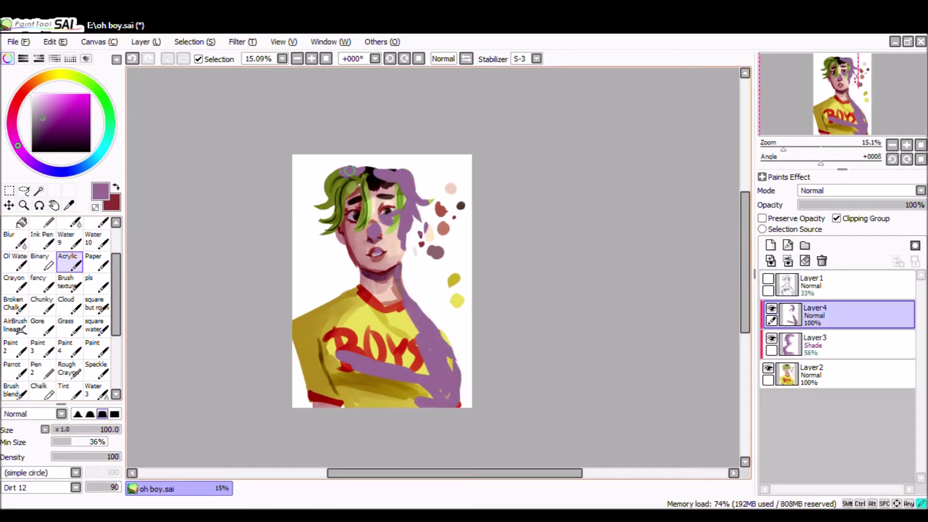
Blend the purple shapes on Layer4 across the shirt, neck, face and hair, touching up the hair area.
{"action": "scroll", "coordinate": [29, 314], "scroll_direction": "down", "scroll_amount": 3}
{"action": "left_click", "coordinate": [15, 280]}
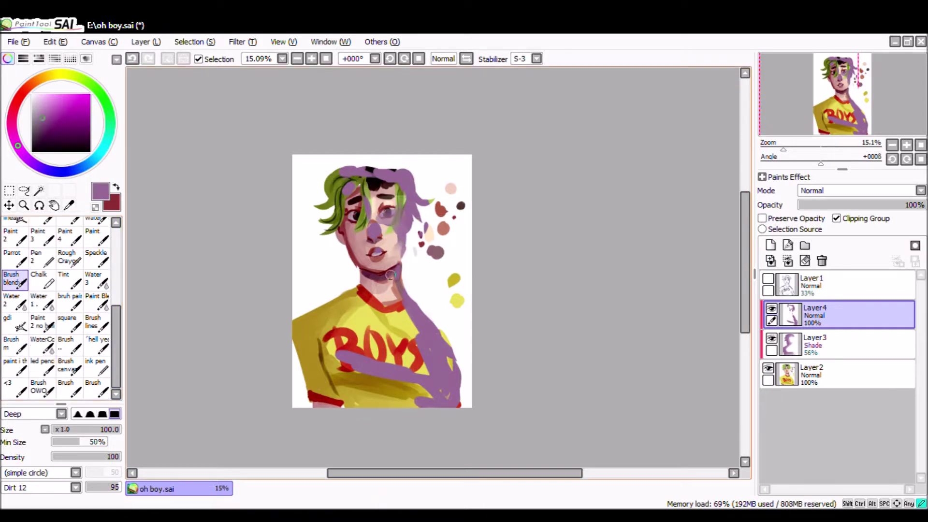
{"action": "left_click_drag", "start_coordinate": [430, 412], "coordinate": [403, 321]}
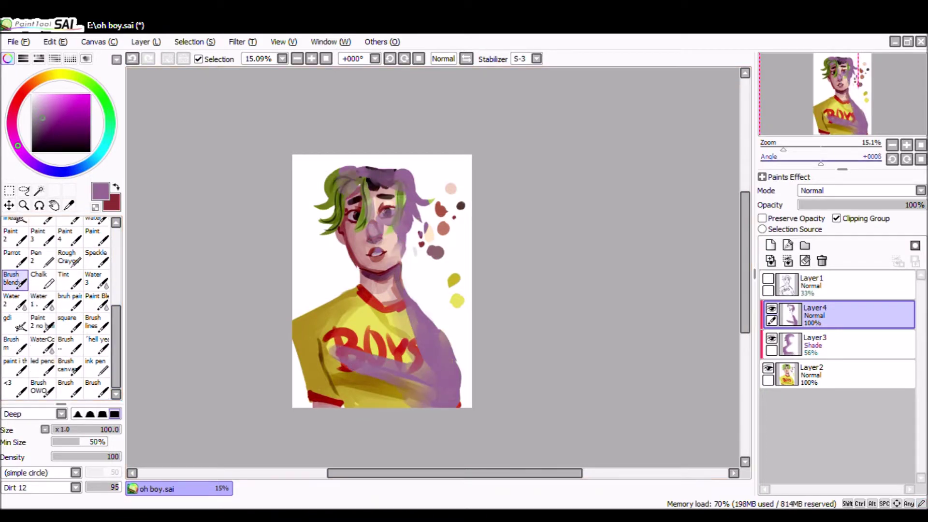
{"action": "scroll", "coordinate": [379, 227], "scroll_direction": "up", "scroll_amount": 5}
{"action": "left_click", "coordinate": [42, 301]}
{"action": "mouse_move", "coordinate": [396, 145]}
{"action": "left_mouse_down"}
{"action": "mouse_move", "coordinate": [408, 323]}
{"action": "mouse_move", "coordinate": [383, 342]}
{"action": "mouse_move", "coordinate": [348, 218]}
{"action": "left_mouse_up"}
{"action": "left_click", "coordinate": [15, 279]}
Set Layer4 to Luminosity at 51% opacity and adjust its hue and saturation.
{"action": "left_click", "coordinate": [861, 190]}
{"action": "left_click", "coordinate": [822, 236]}
{"action": "scroll", "coordinate": [435, 266], "scroll_direction": "down", "scroll_amount": 5}
{"action": "left_click", "coordinate": [845, 204]}
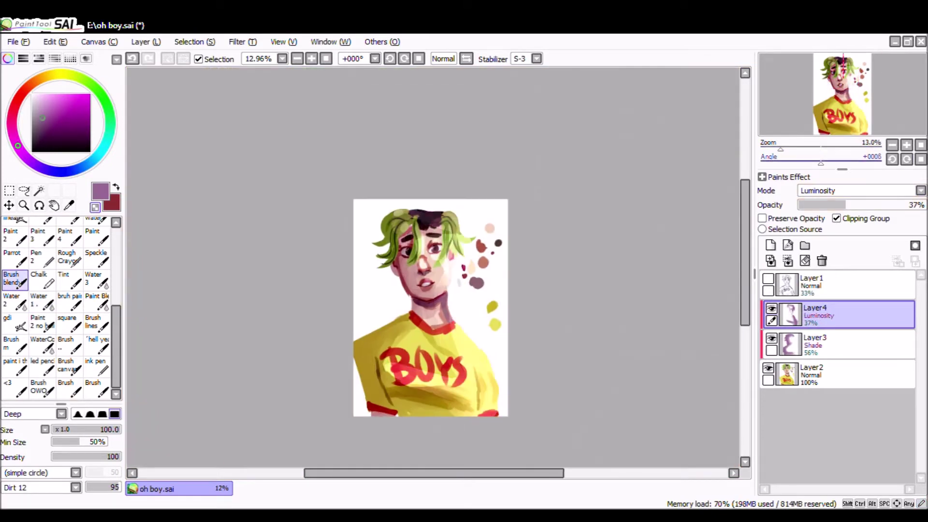
{"action": "left_click", "coordinate": [863, 204]}
{"action": "key", "text": "ctrl+u"}
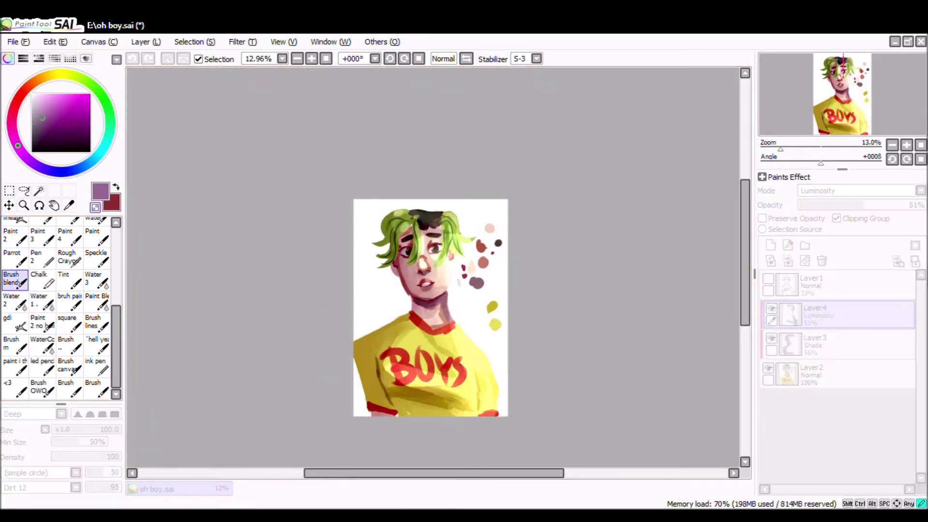
{"action": "key", "text": "Return"}
Try Screen blending on Layer4, and settle on Luminosity at 35% opacity.
{"action": "scroll", "coordinate": [861, 190], "scroll_direction": "down", "scroll_amount": 3}
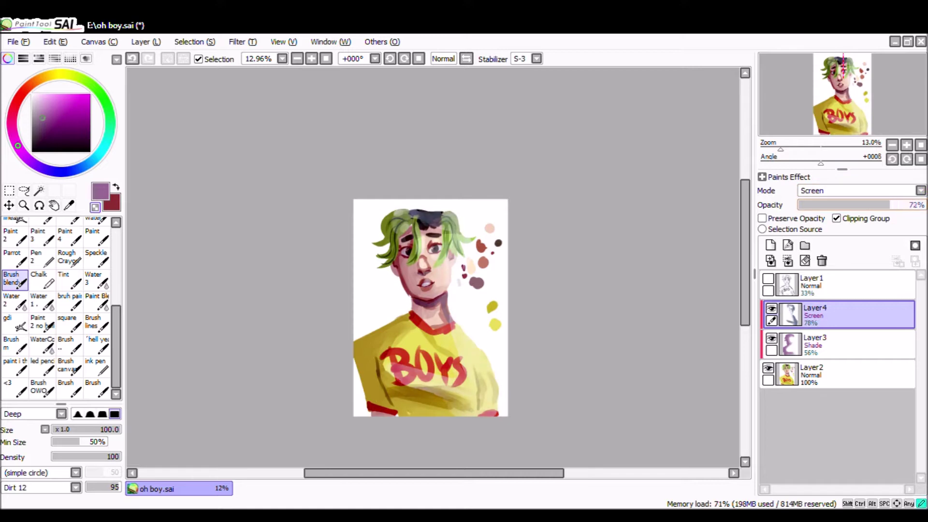
{"action": "scroll", "coordinate": [860, 190], "scroll_direction": "down", "scroll_amount": 2}
{"action": "left_click", "coordinate": [842, 205]}
{"action": "scroll", "coordinate": [430, 304], "scroll_direction": "up", "scroll_amount": 2}
{"action": "scroll", "coordinate": [430, 305], "scroll_direction": "down", "scroll_amount": 1}
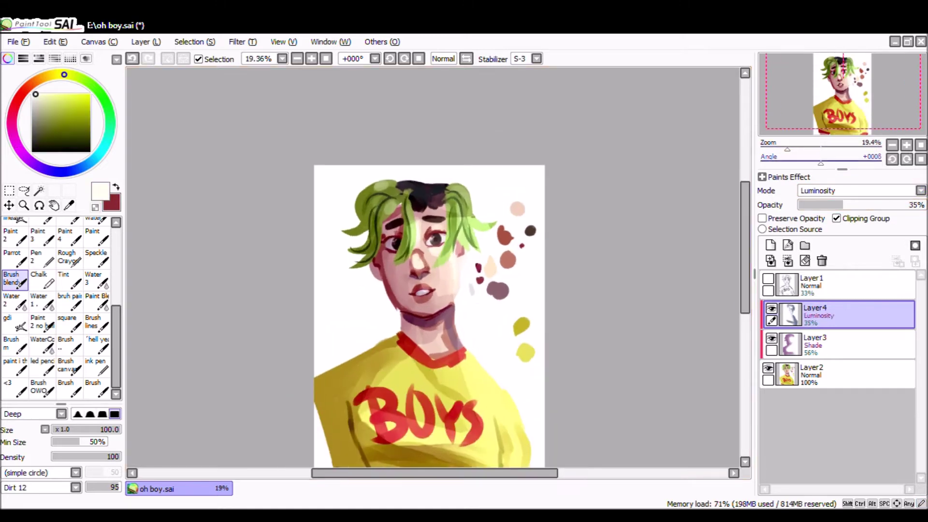
Group the painted layers and add two clipped colour fills: pale yellow on Multiply at 72% and pink on Overlay at 67%.
{"action": "key", "text": "ctrl+g"}
{"action": "key", "text": "alt"}
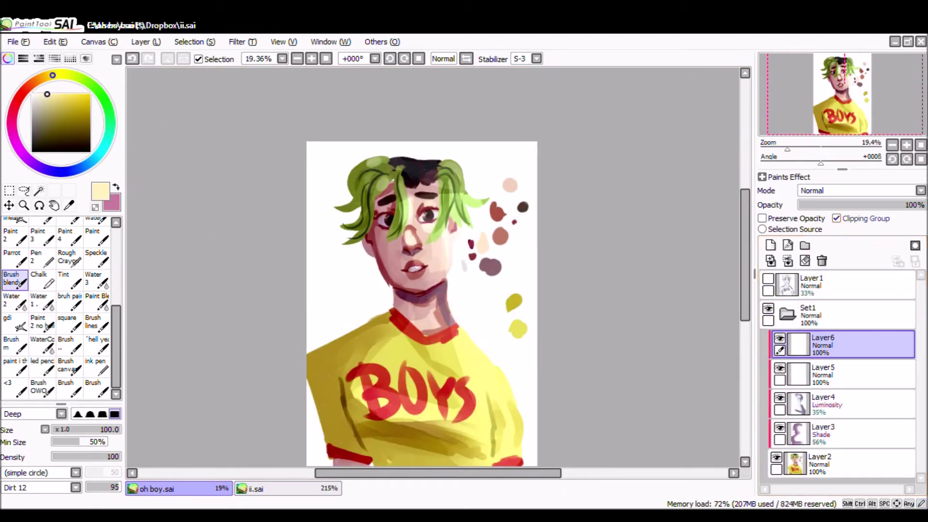
{"action": "key", "text": "x"}
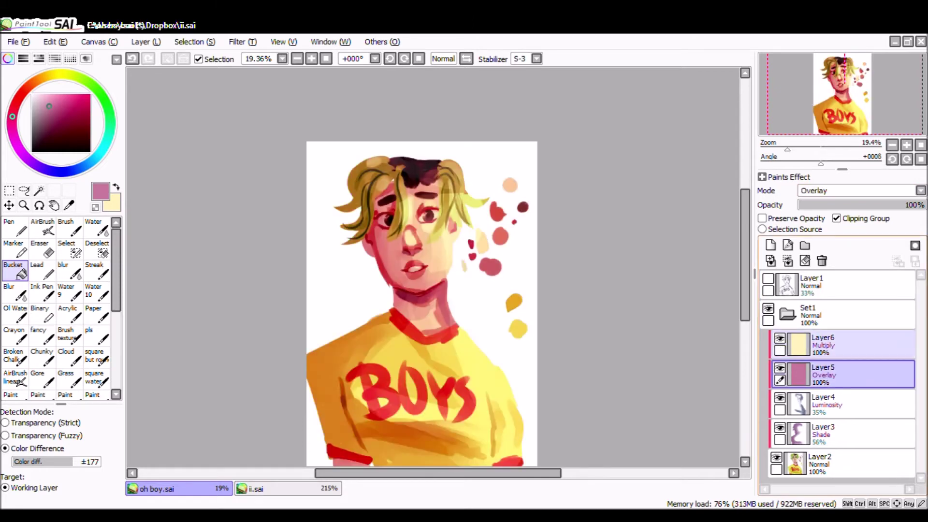
{"action": "left_click_drag", "start_coordinate": [921, 205], "coordinate": [889, 205]}
{"action": "left_click", "coordinate": [846, 344]}
Cut the colour swatches beside the portrait out of Layer2 and paste them onto a separate hidden layer.
{"action": "left_click", "coordinate": [846, 463]}
{"action": "key", "text": "l"}
{"action": "mouse_move", "coordinate": [468, 294]}
{"action": "left_mouse_down"}
{"action": "mouse_move", "coordinate": [543, 366]}
{"action": "mouse_move", "coordinate": [563, 319]}
{"action": "left_mouse_up"}
{"action": "key", "text": "ctrl+x"}
{"action": "key", "text": "ctrl+v"}
Paint a golden yellow squiggle and a filled star beside the face with the Acrylic brush at size 52.
{"action": "scroll", "coordinate": [556, 130], "scroll_direction": "up", "scroll_amount": 3}
{"action": "scroll", "coordinate": [433, 271], "scroll_direction": "up", "scroll_amount": 1}
{"action": "left_click", "coordinate": [68, 313]}
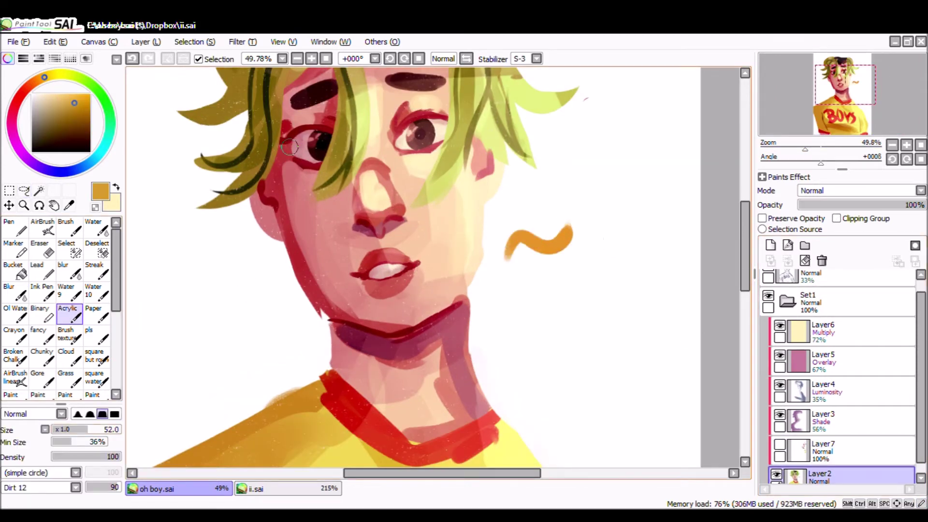
{"action": "key", "text": "ctrl+z"}
{"action": "left_click", "coordinate": [64, 101]}
{"action": "left_click_drag", "start_coordinate": [517, 256], "coordinate": [583, 237]}
{"action": "mouse_move", "coordinate": [606, 174]}
{"action": "left_mouse_down"}
{"action": "mouse_move", "coordinate": [587, 220]}
{"action": "mouse_move", "coordinate": [598, 216]}
{"action": "left_mouse_up"}
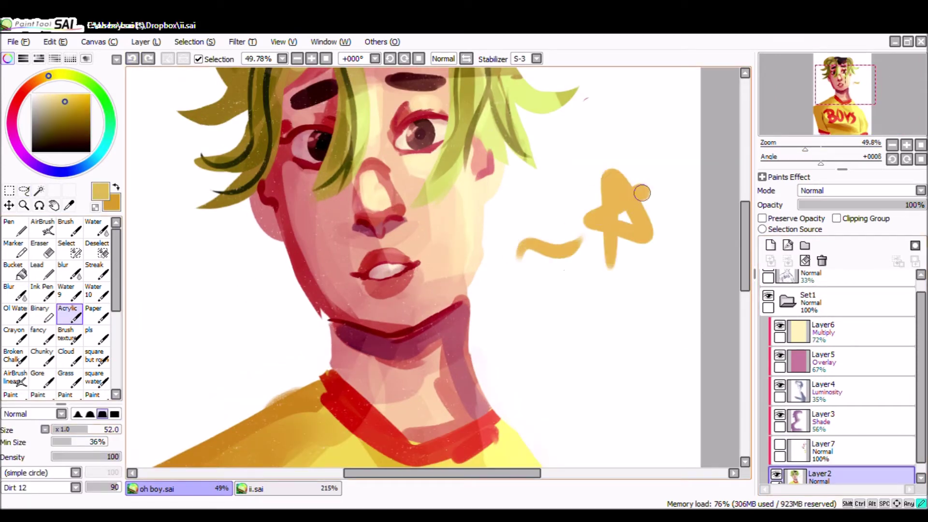
{"action": "scroll", "coordinate": [611, 222], "scroll_direction": "down", "scroll_amount": 4}
{"action": "scroll", "coordinate": [610, 223], "scroll_direction": "up", "scroll_amount": 3}
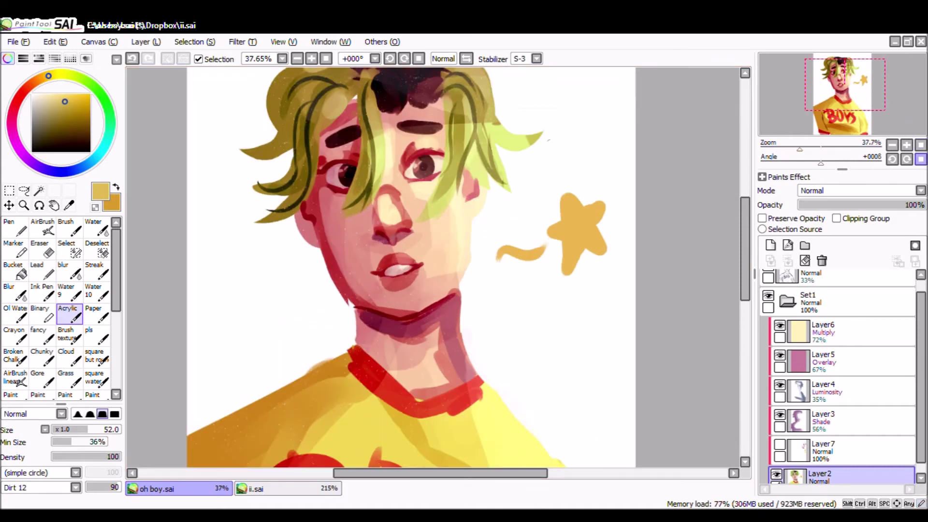
{"action": "scroll", "coordinate": [427, 236], "scroll_direction": "down", "scroll_amount": 3}
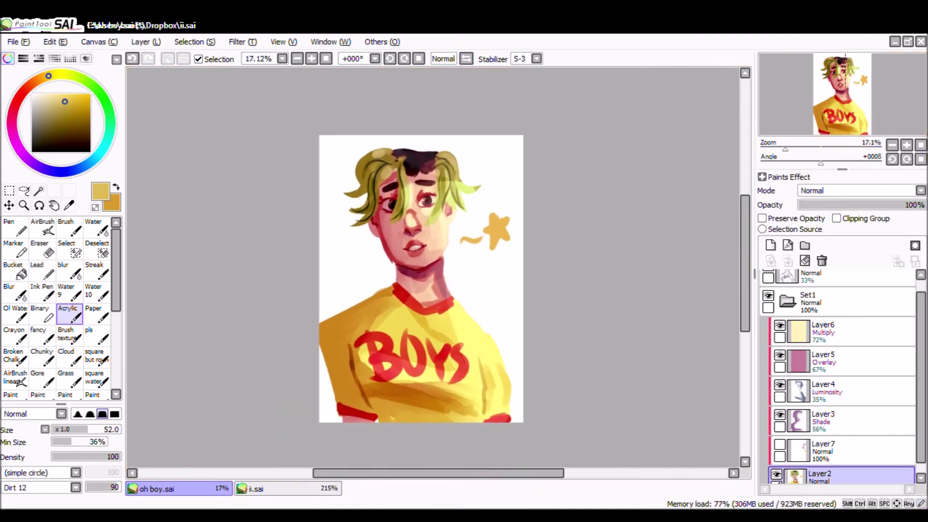